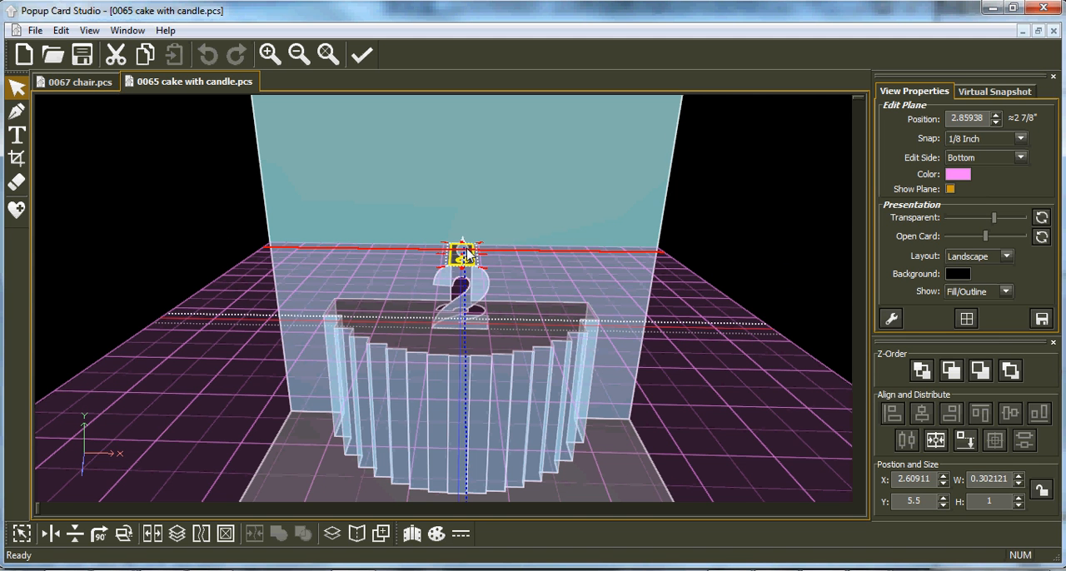
Step: Delete the small support strip behind the candle and move the number 2 candle off the card to X 6, Y 2.875
key("Delete")
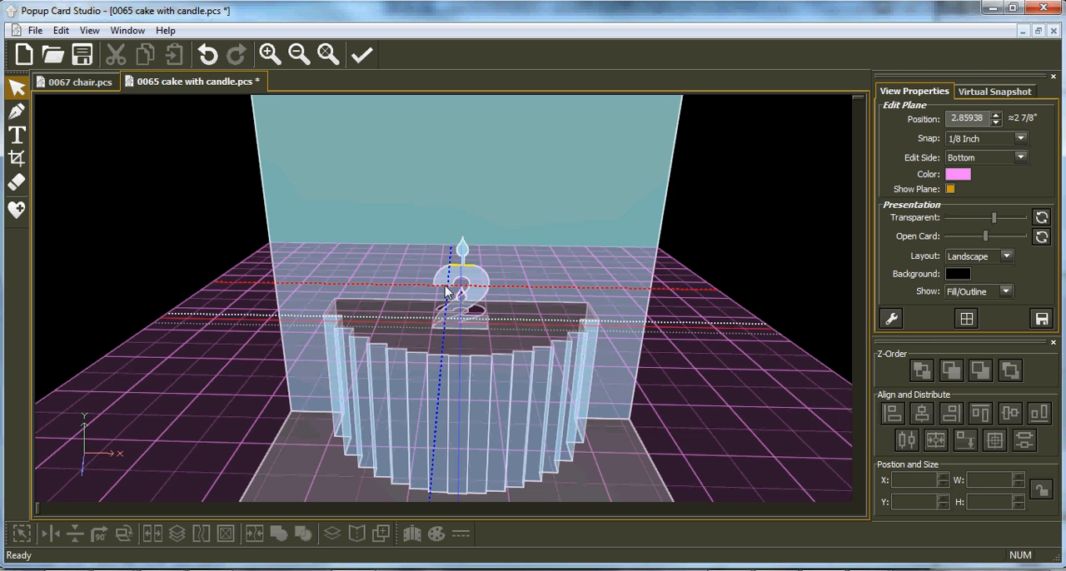
left_click(457, 288)
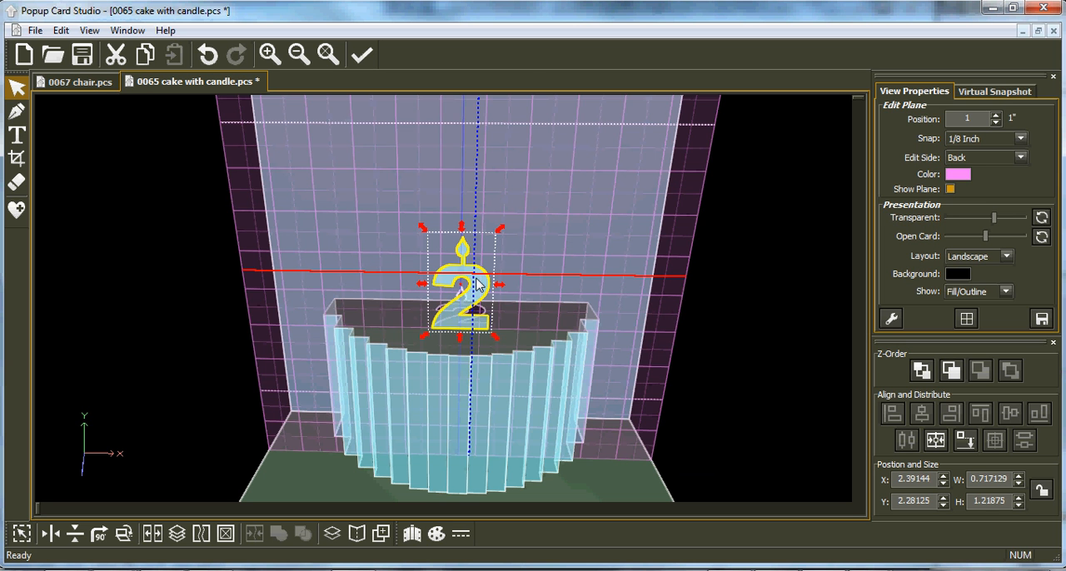
key("Escape")
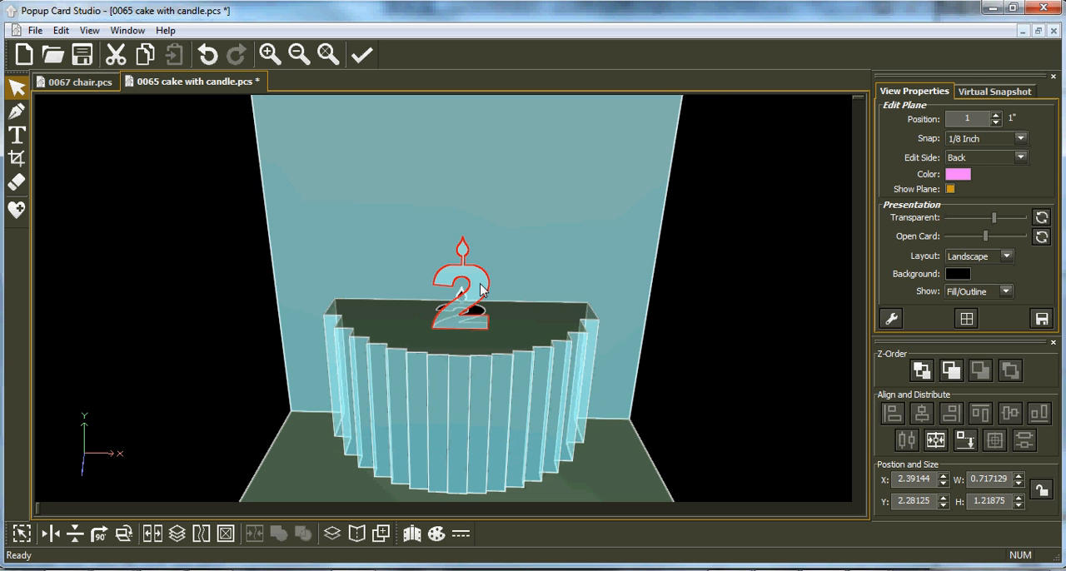
left_click(481, 289)
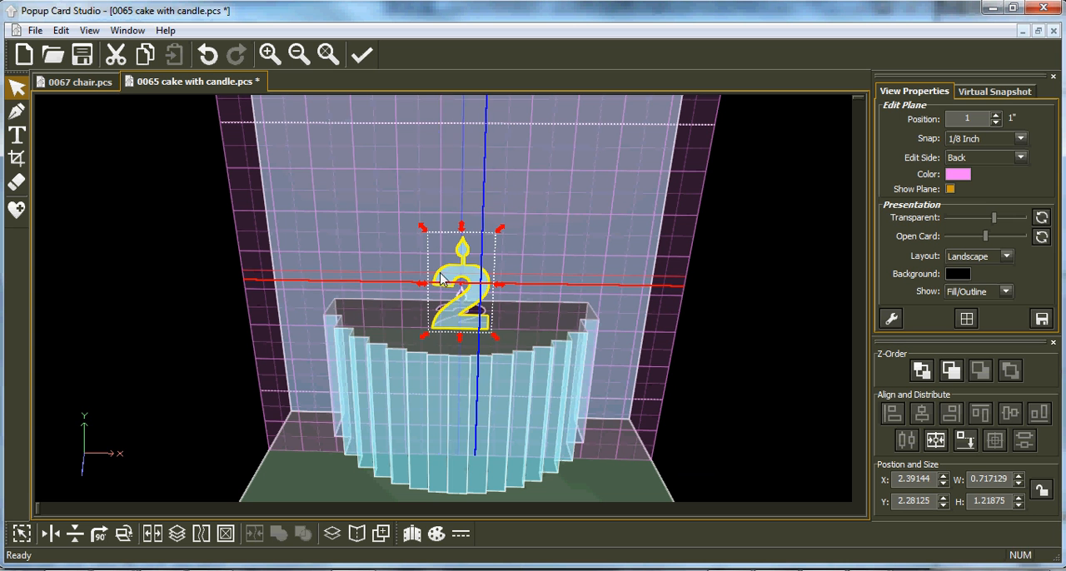
left_click_drag(451, 320, 706, 368)
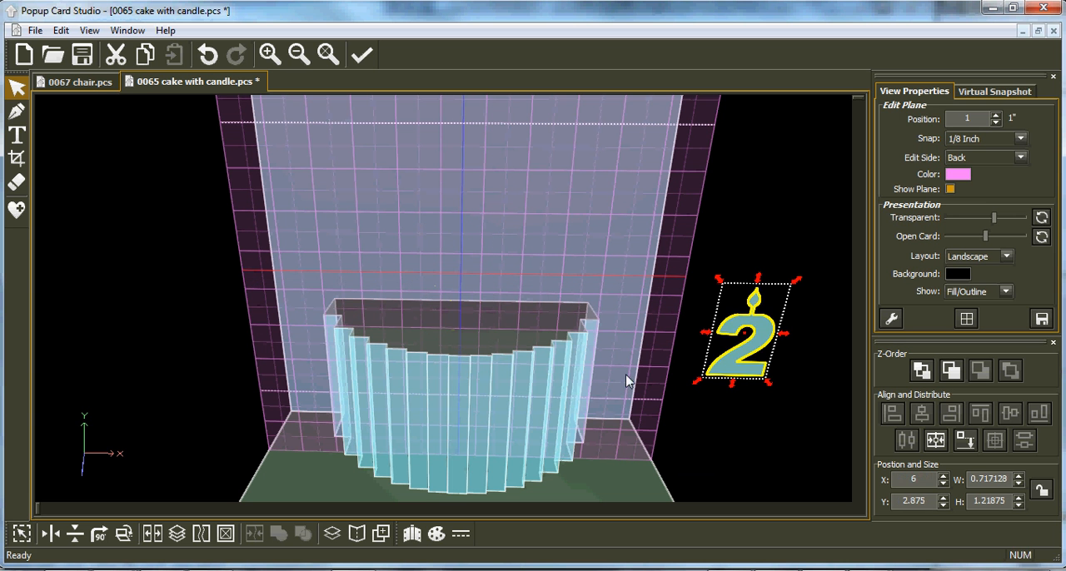
Step: Copy the cake's stepped top face and paste it onto the bottom-side edit plane at position 3.5
left_click(478, 348)
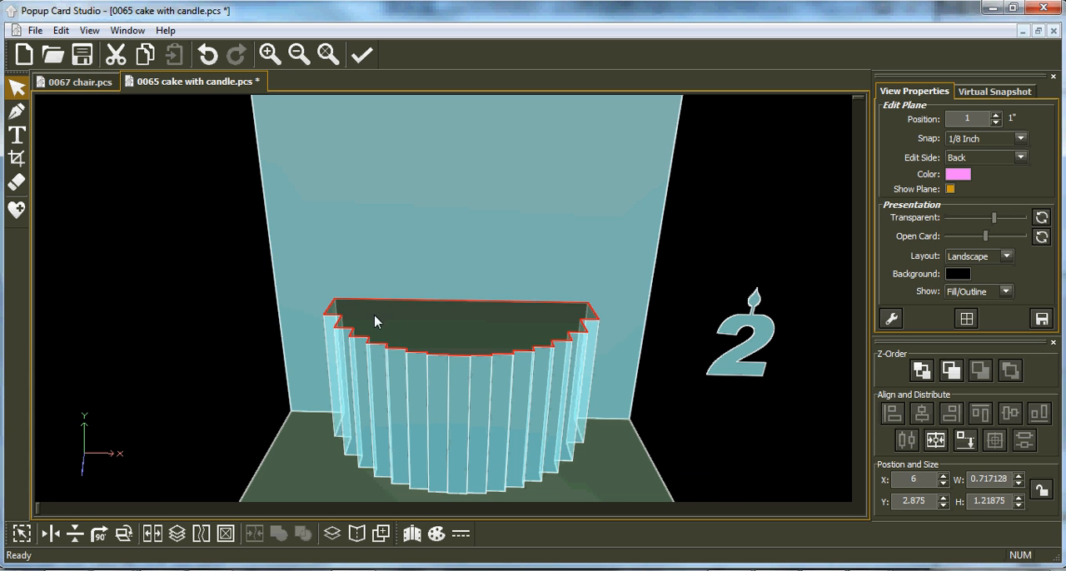
double_click(488, 324)
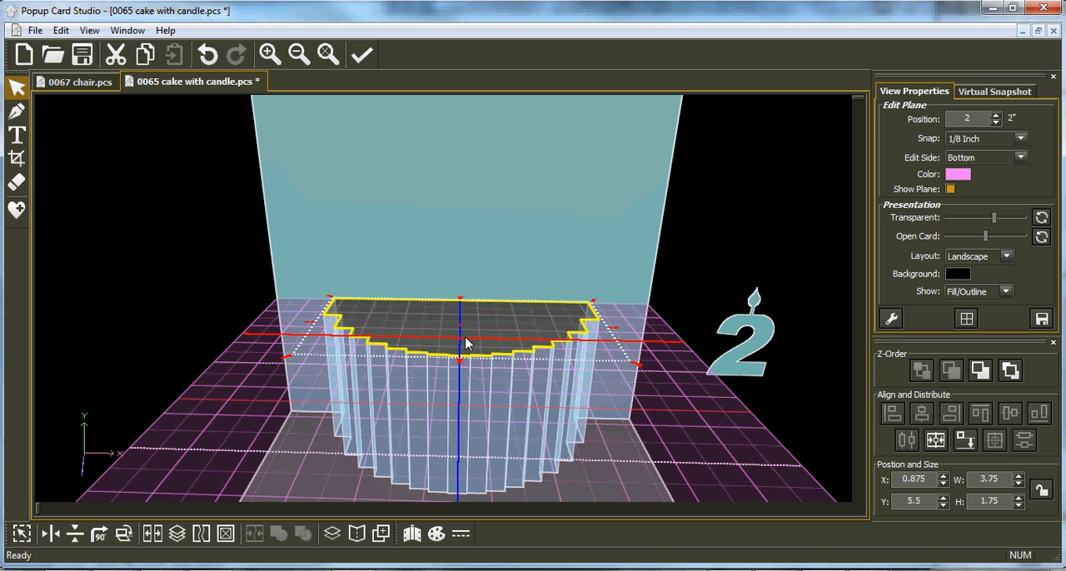
left_click(145, 58)
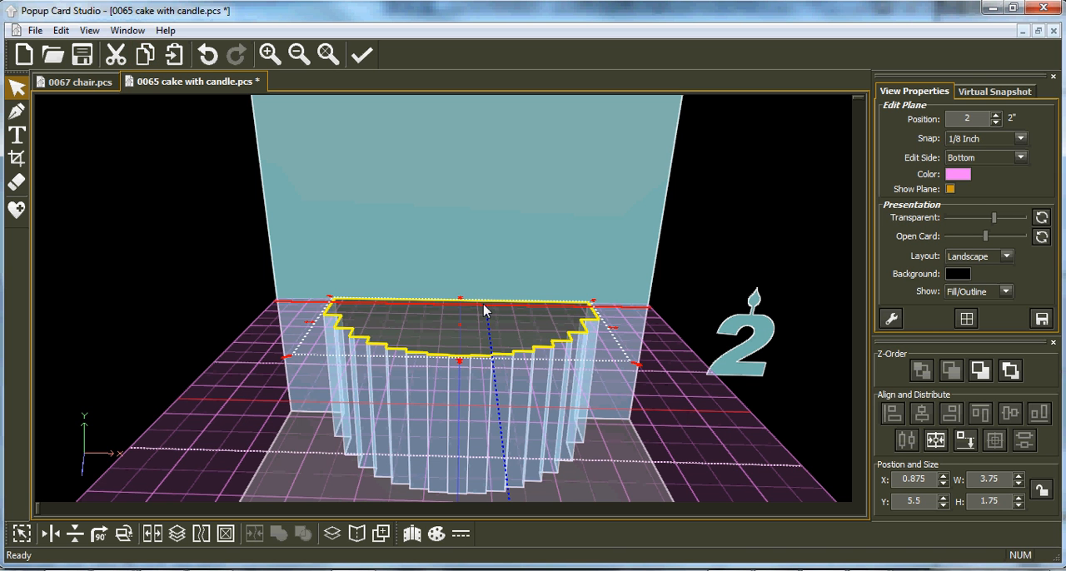
left_click(955, 125)
type("3.5")
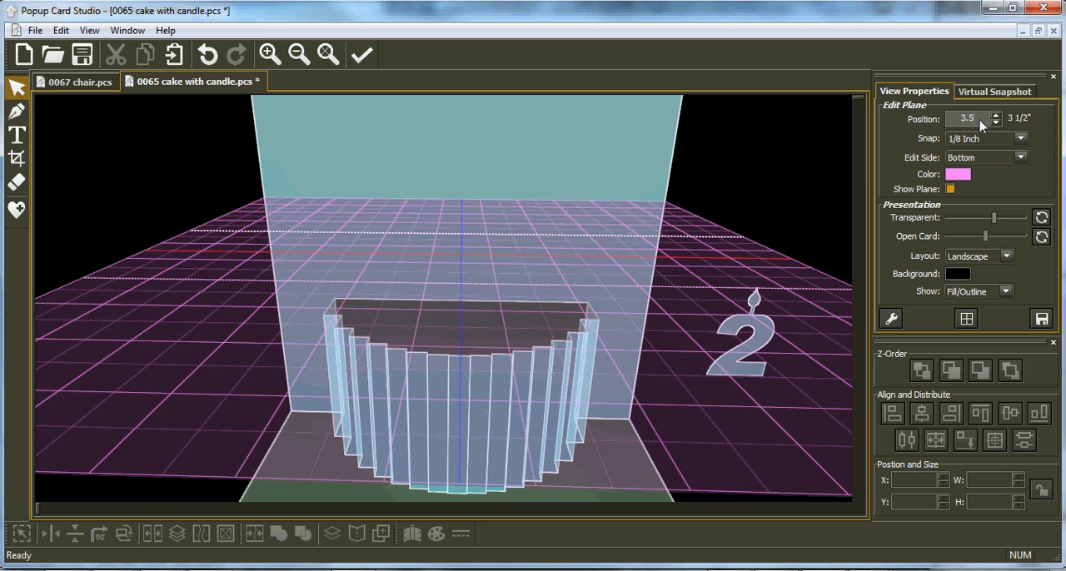
middle_click_drag(502, 421, 450, 228)
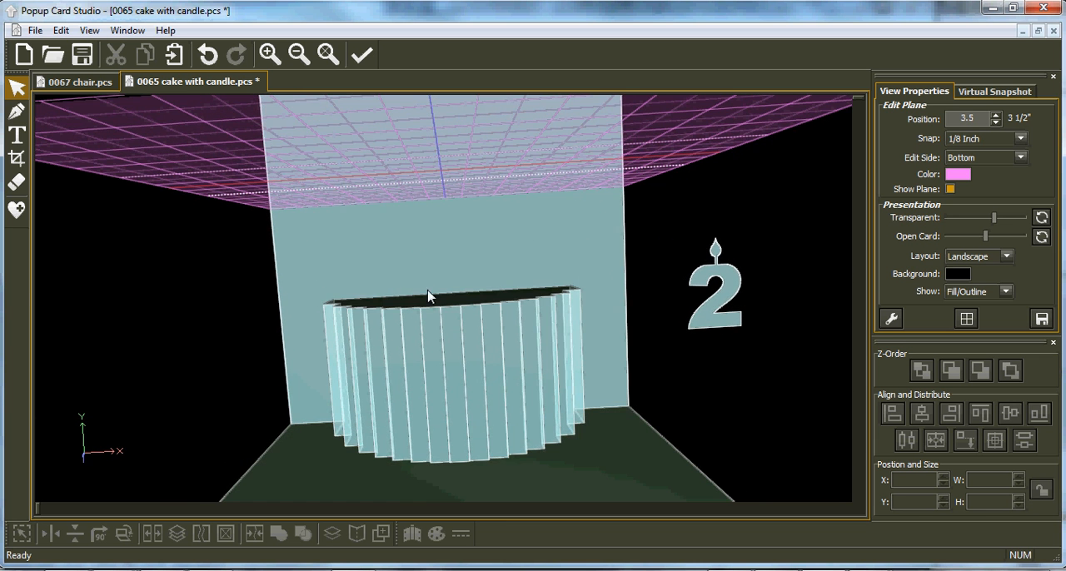
middle_click_drag(481, 274, 494, 309)
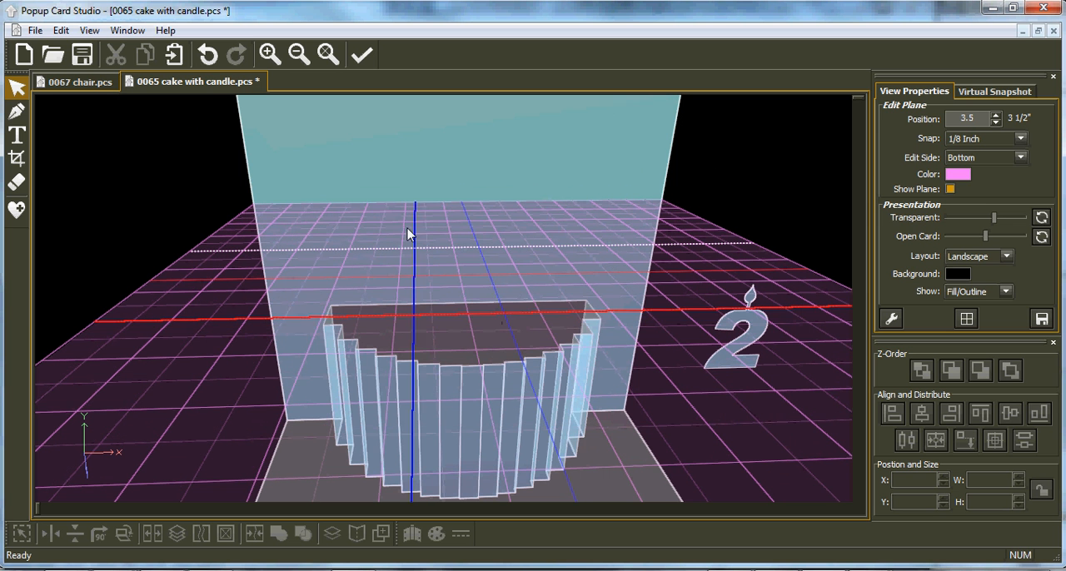
left_click(172, 55)
Step: Scale the pasted face down to about 3.21 by 1.5, centre it across the card and align it to the back at Y 5.5
middle_click_drag(519, 259, 637, 326)
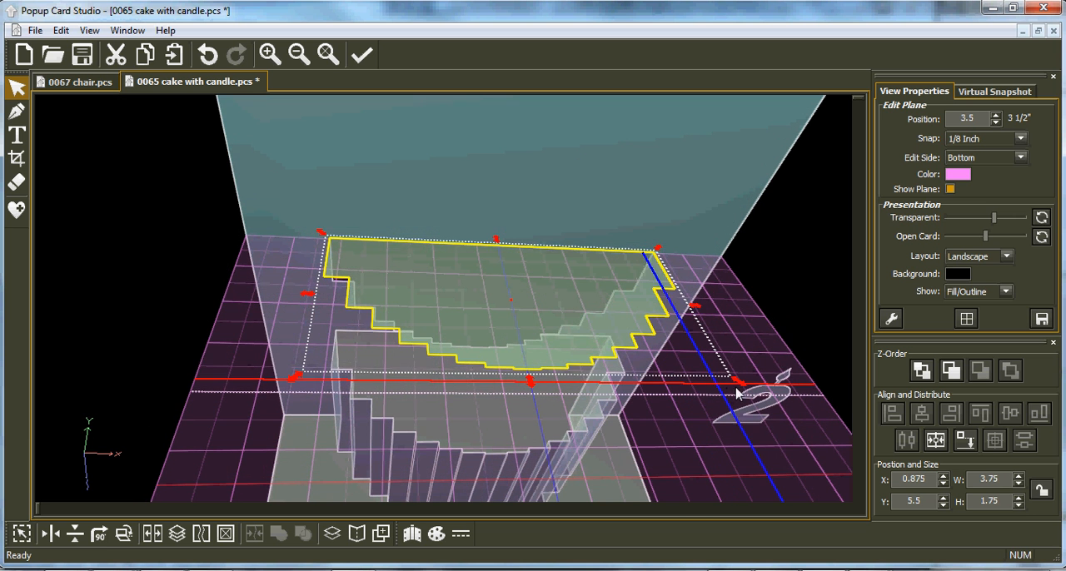
left_click_drag(737, 381, 620, 354)
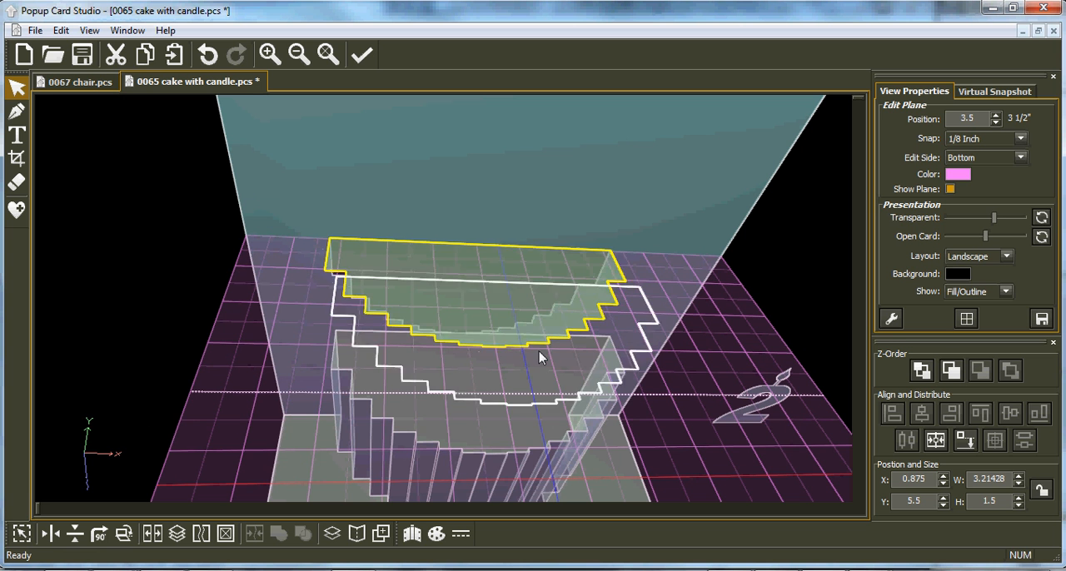
left_click(966, 441)
left_click(970, 440)
middle_click_drag(457, 383, 691, 476)
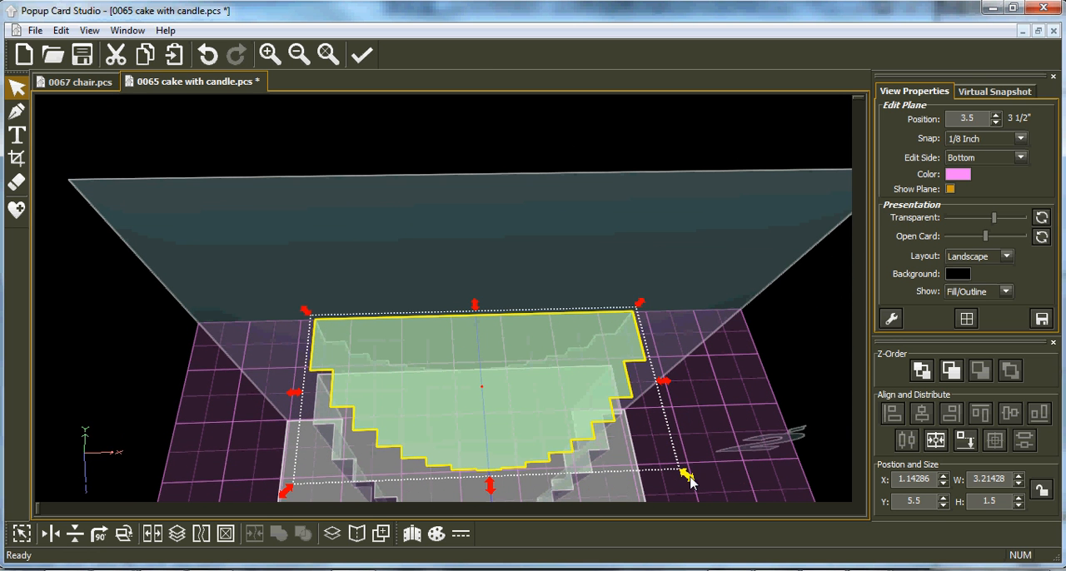
Step: Set the snap to 1/128 inch, shrink the pasted face to about 2.91 by 1.36 and centre it across the card
left_click(1018, 144)
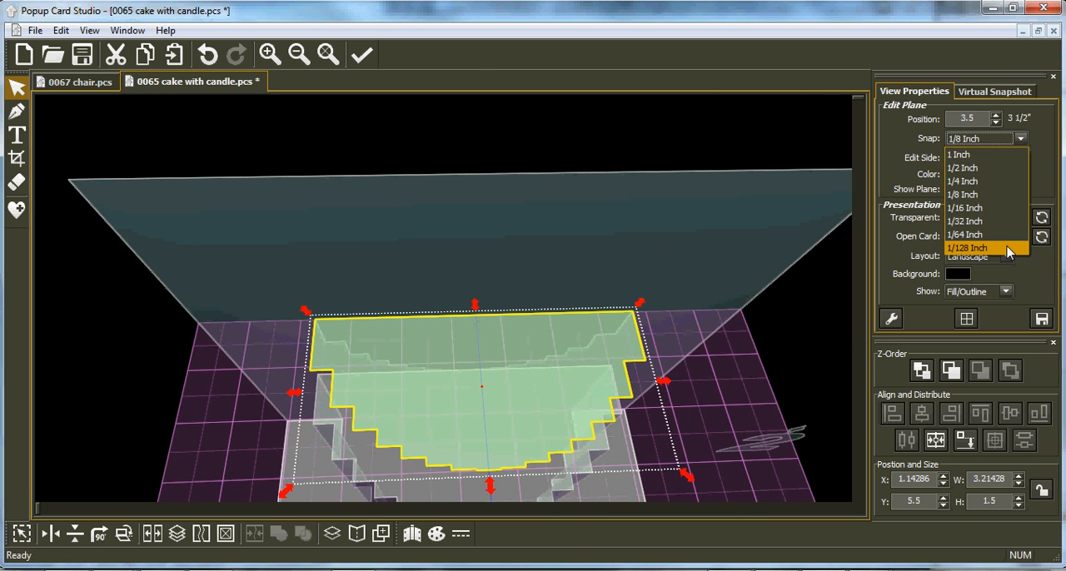
left_click(1007, 248)
left_click_drag(688, 477, 642, 445)
left_click_drag(508, 425, 526, 424)
middle_click_drag(483, 457, 487, 517)
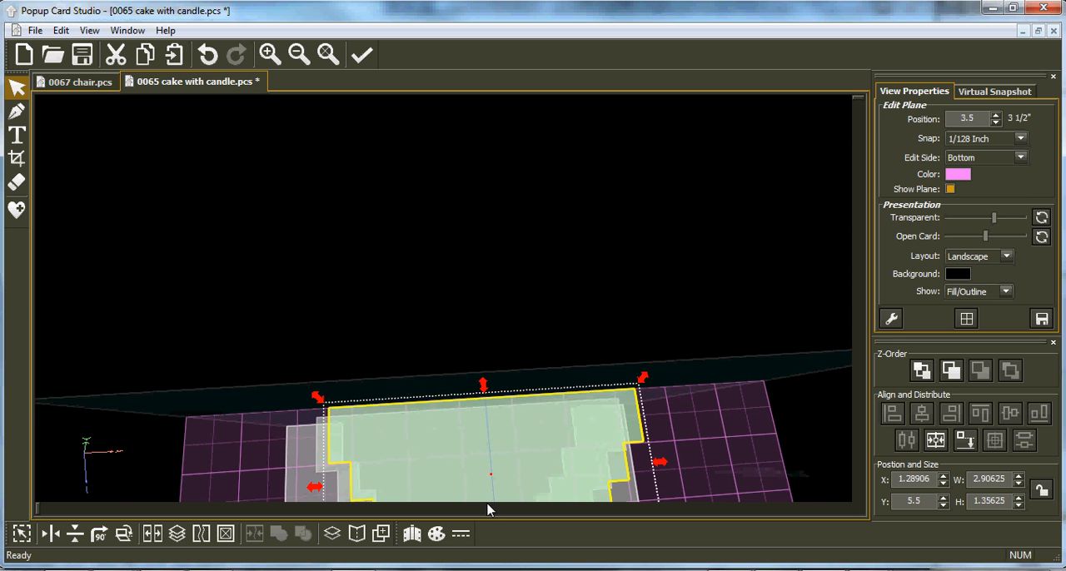
middle_click_drag(474, 447, 456, 300)
left_click(939, 444)
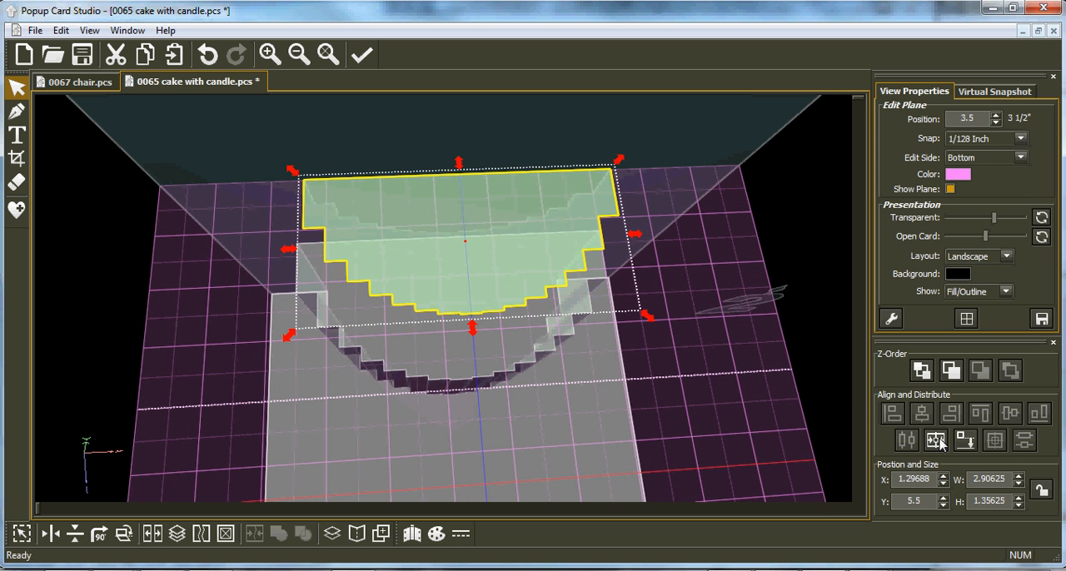
Step: Shrink the pasted face further to about 2.54 by 1.18, centre it across the card and align it to the back at Y 5.5
middle_click_drag(555, 340, 607, 414)
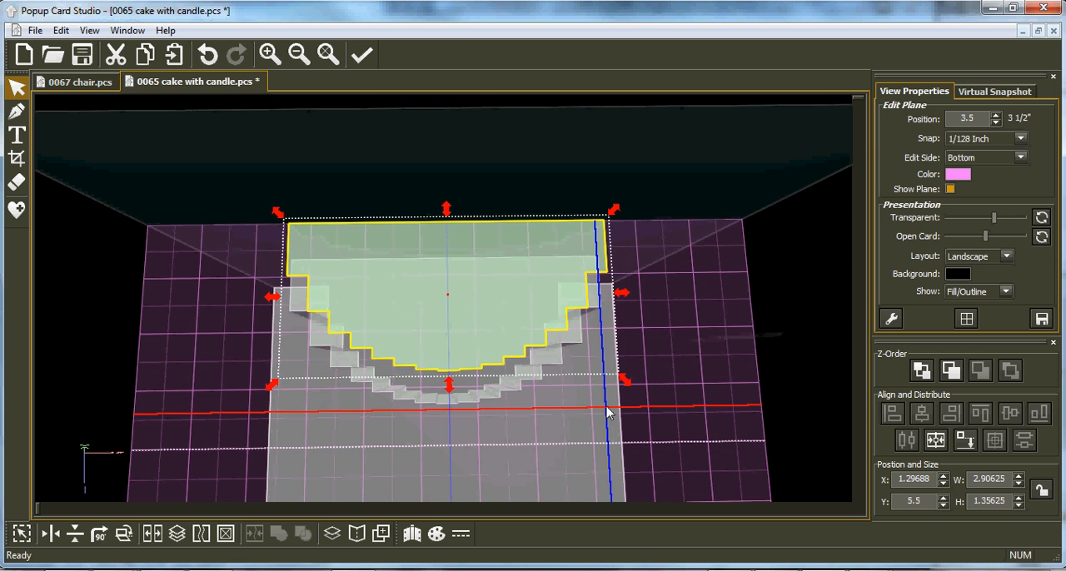
left_click_drag(625, 379, 583, 365)
left_click_drag(443, 304, 465, 303)
middle_click_drag(435, 388, 470, 326)
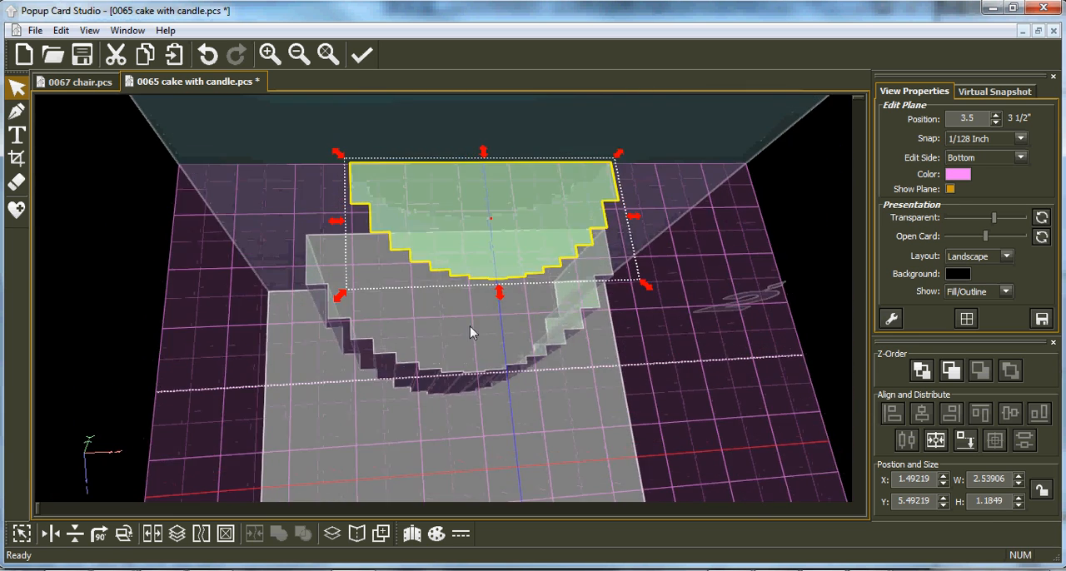
left_click(934, 442)
left_click(964, 442)
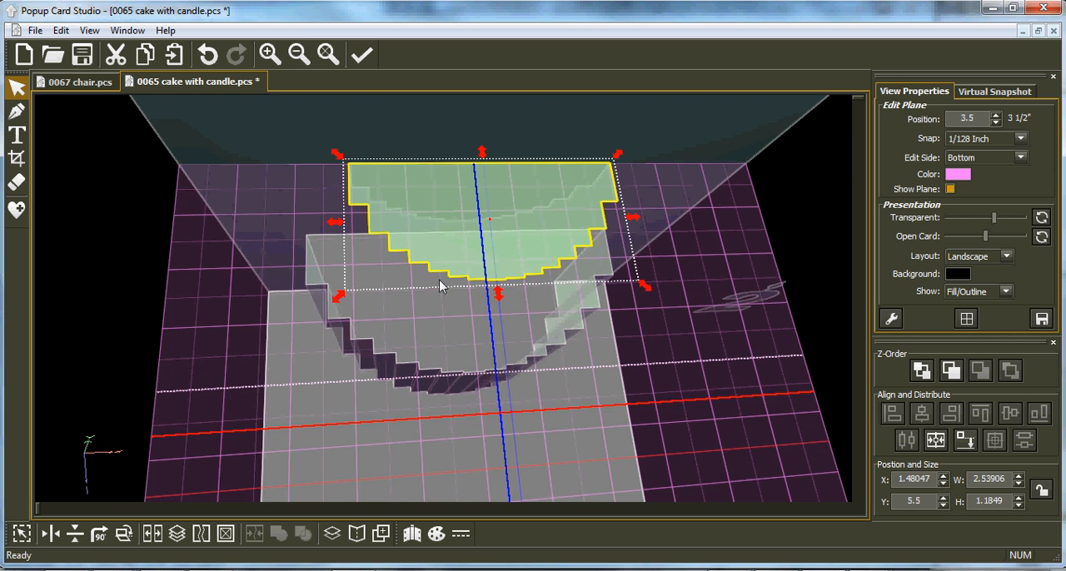
Step: Switch editing to the back-side plane and place it at 1.17442, on the upper face's second front step
left_click(327, 55)
middle_click_drag(440, 297, 439, 354)
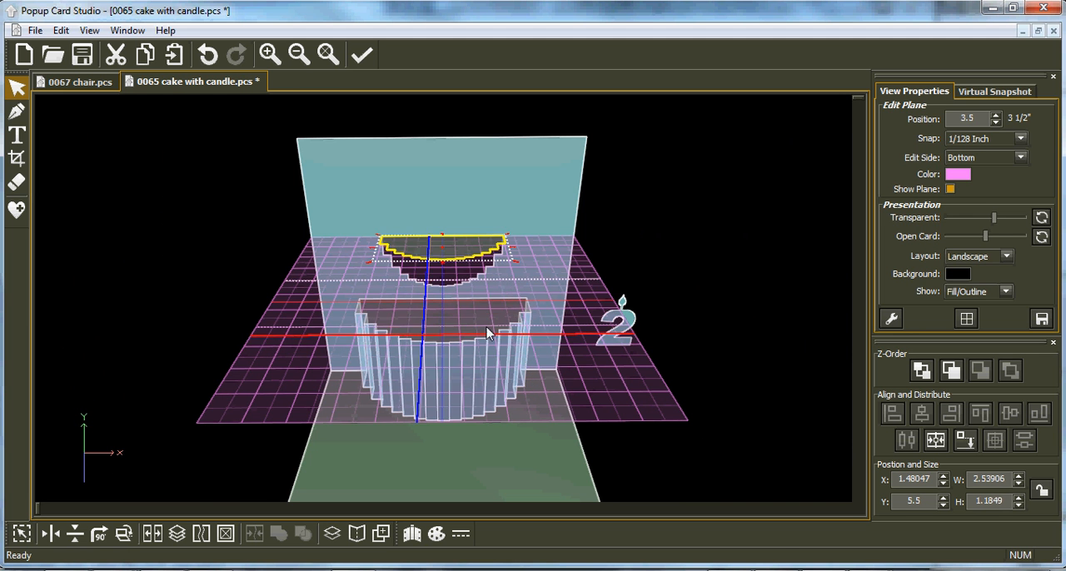
middle_click_drag(436, 323, 439, 304)
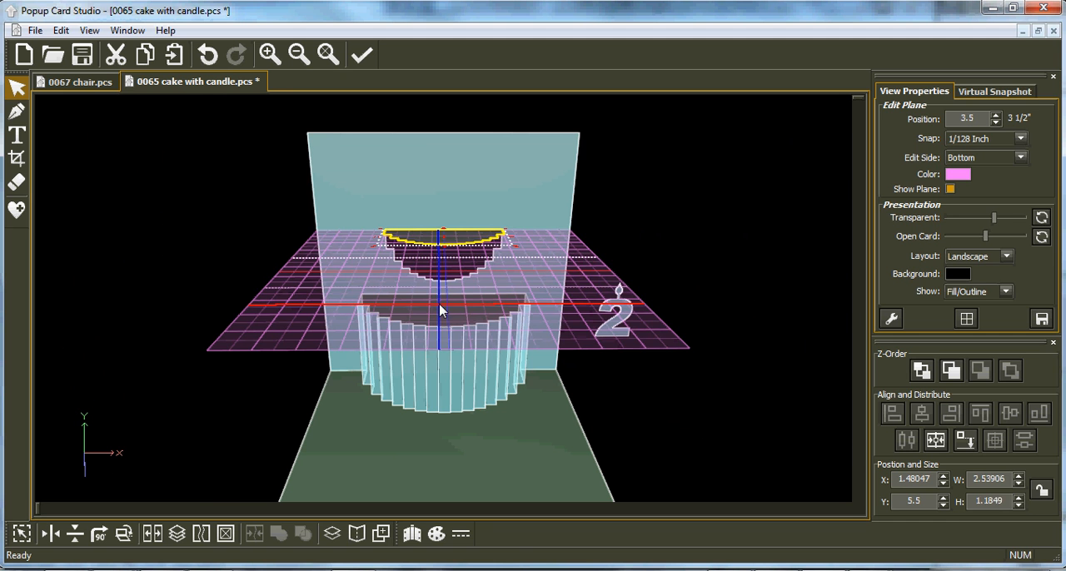
key("space")
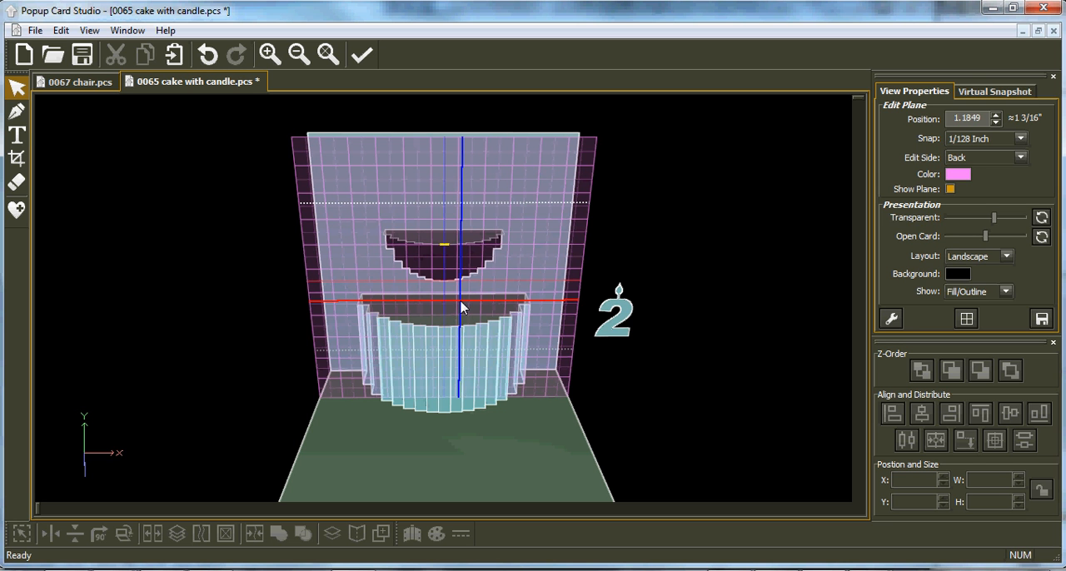
scroll(463, 307, "down", 2)
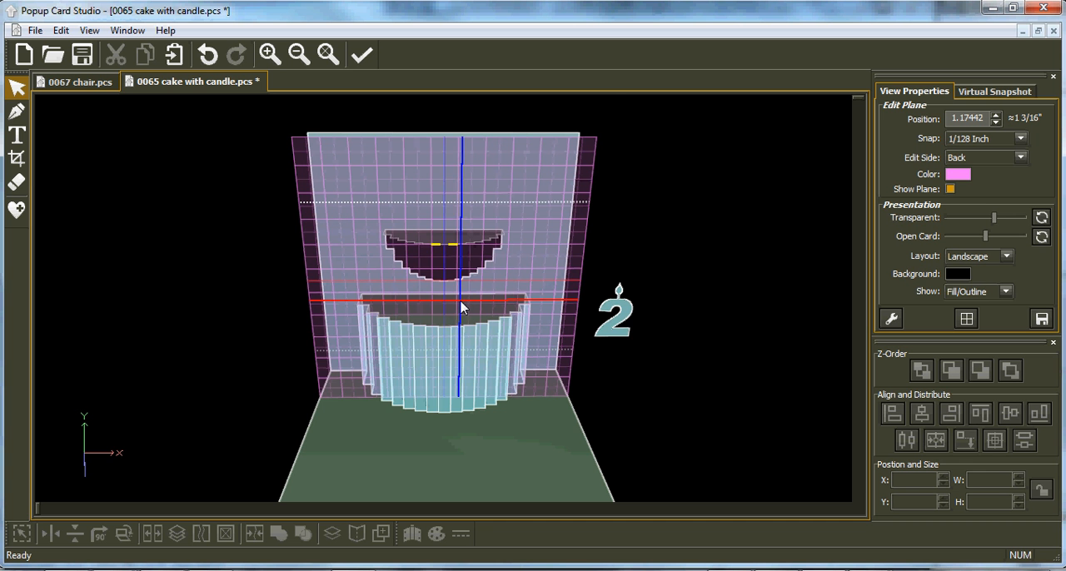
scroll(446, 313, "up", 6)
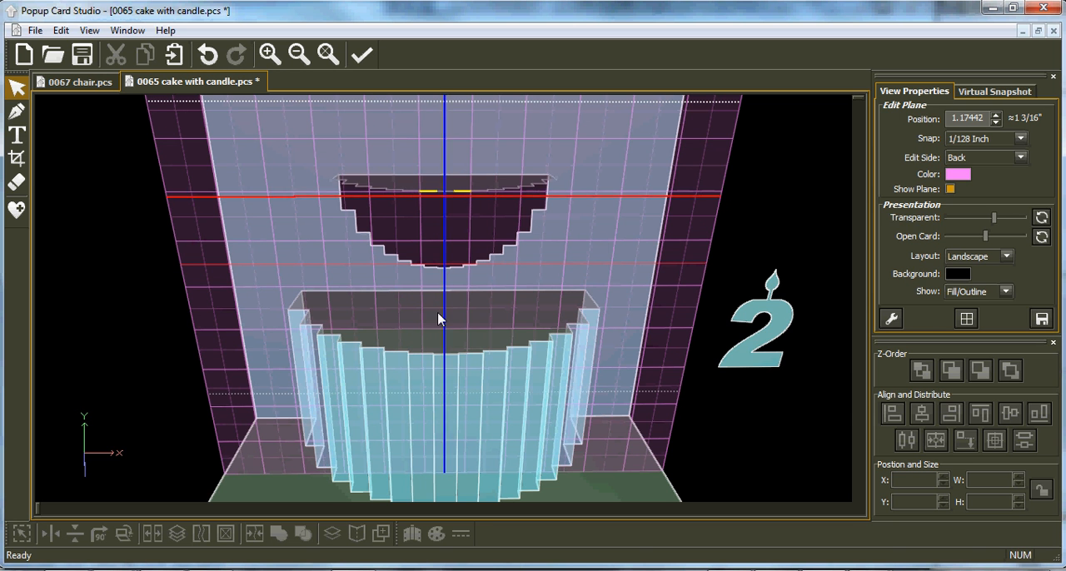
Step: Set up the Straight Line tool with Auto Quad Two-Point Rect and Split Mirror at X 2.750, and set the snap to 1/8 inch
left_click(17, 113)
left_click(905, 373)
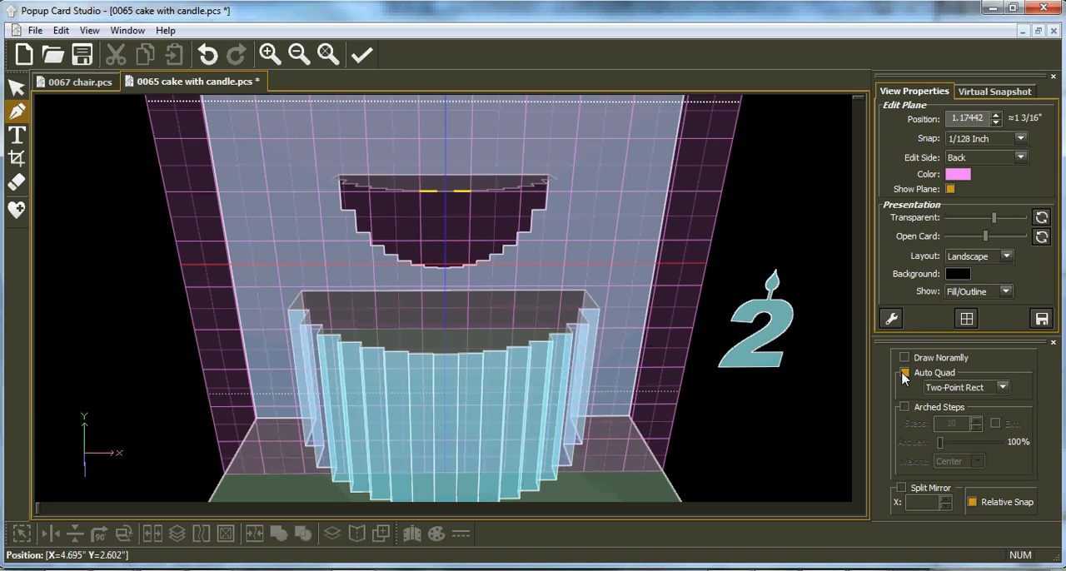
left_click(901, 489)
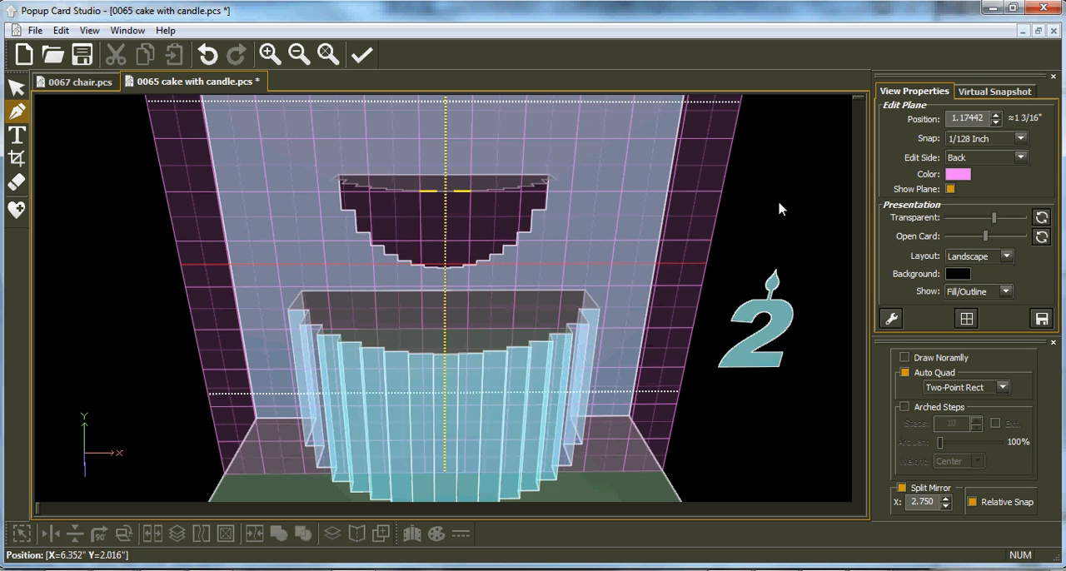
left_click(1021, 139)
left_click(991, 193)
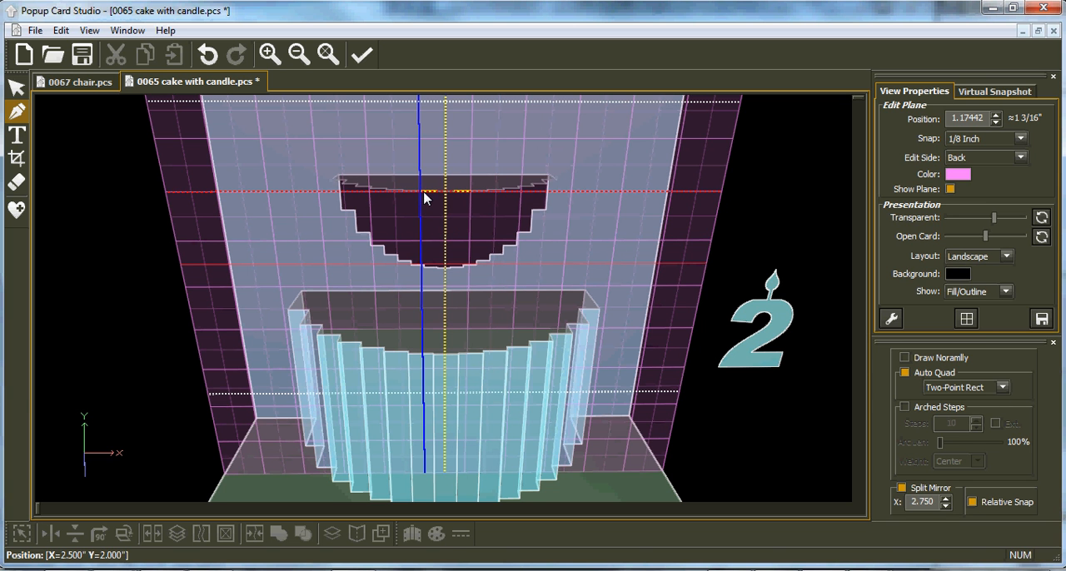
Step: Draw a mirrored pair of vertical strips 1.50 high from the upper face's front step down, spanning X 2.50 to 2.67 and Y 2.00 to 3.50
scroll(427, 281, "up", 1)
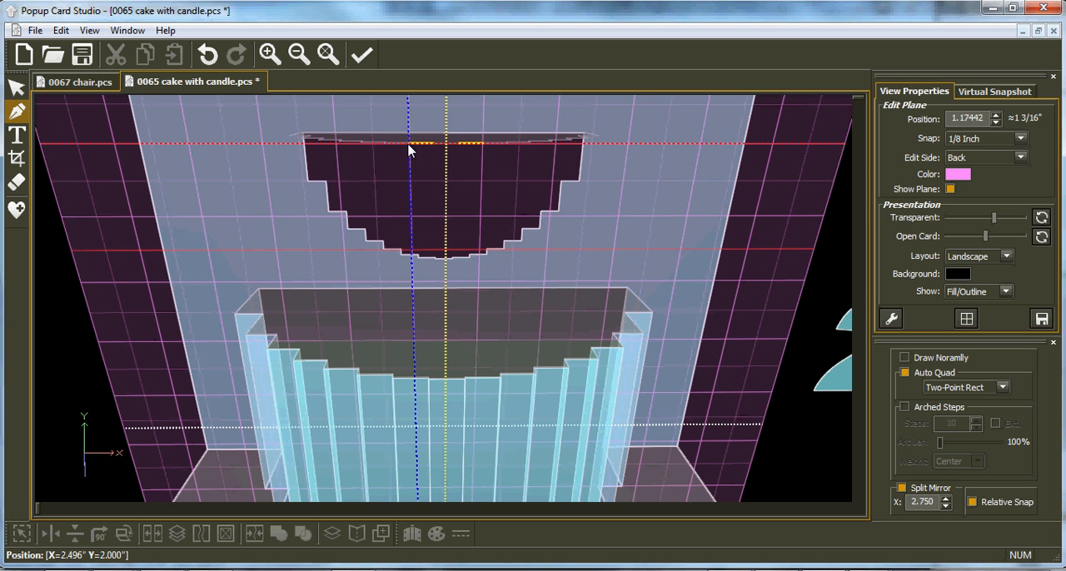
left_click_drag(408, 147, 437, 341)
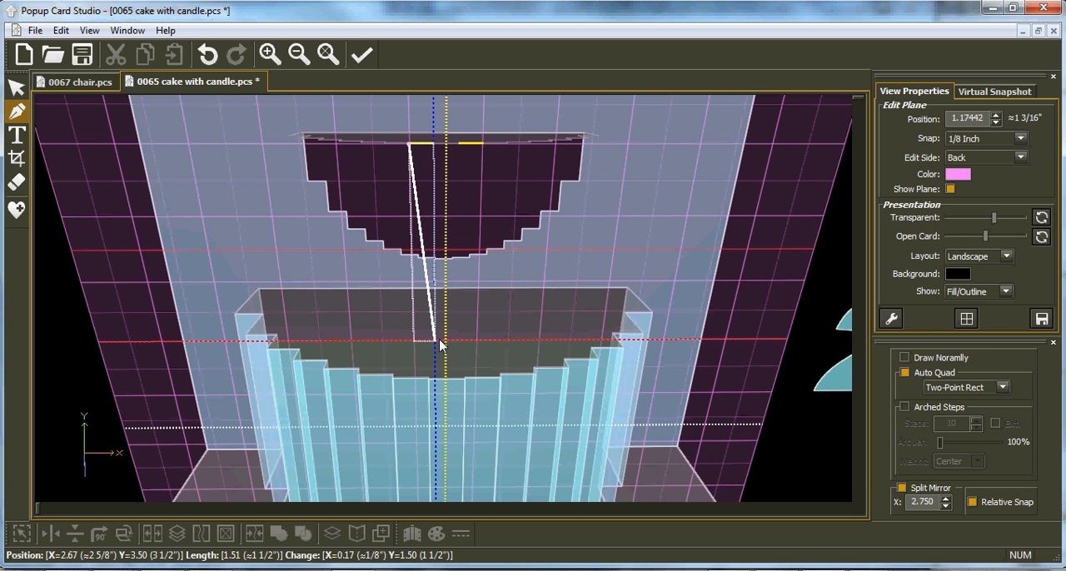
left_click_drag(439, 340, 440, 340)
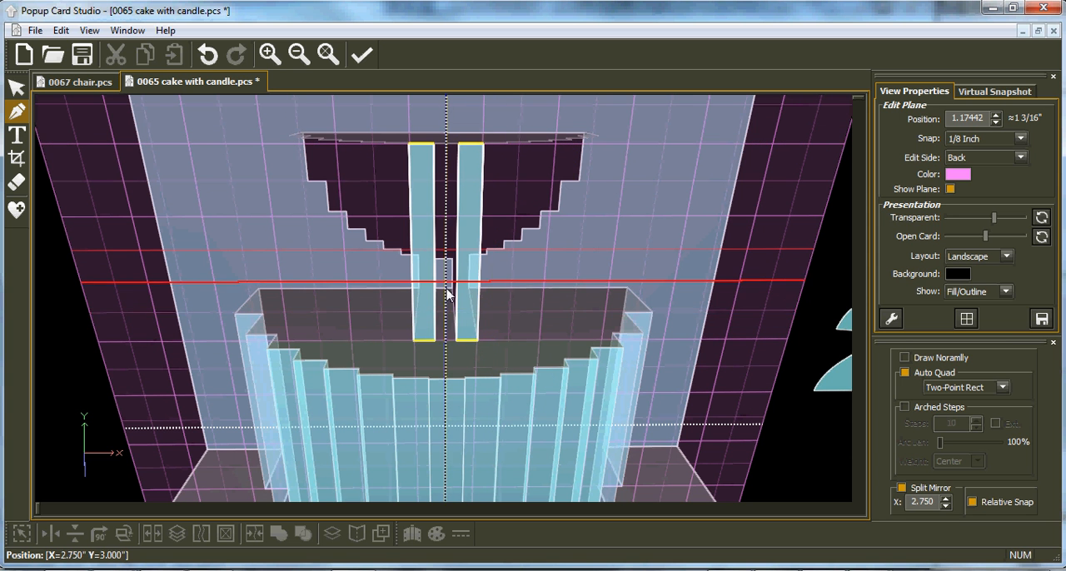
Step: Move the edit plane to 1.1424 and draw a second mirrored pair of strips outside the first, from X 2.33, Y 2.00 to X 2.50, Y 3.50
scroll(446, 295, "up", 1)
scroll(446, 295, "down", 2)
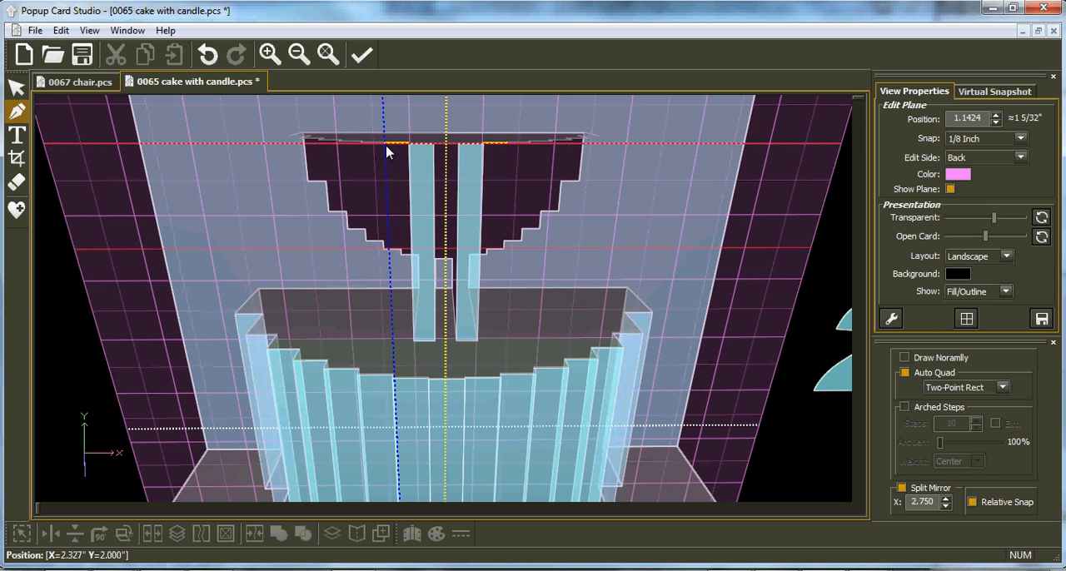
left_click(388, 150)
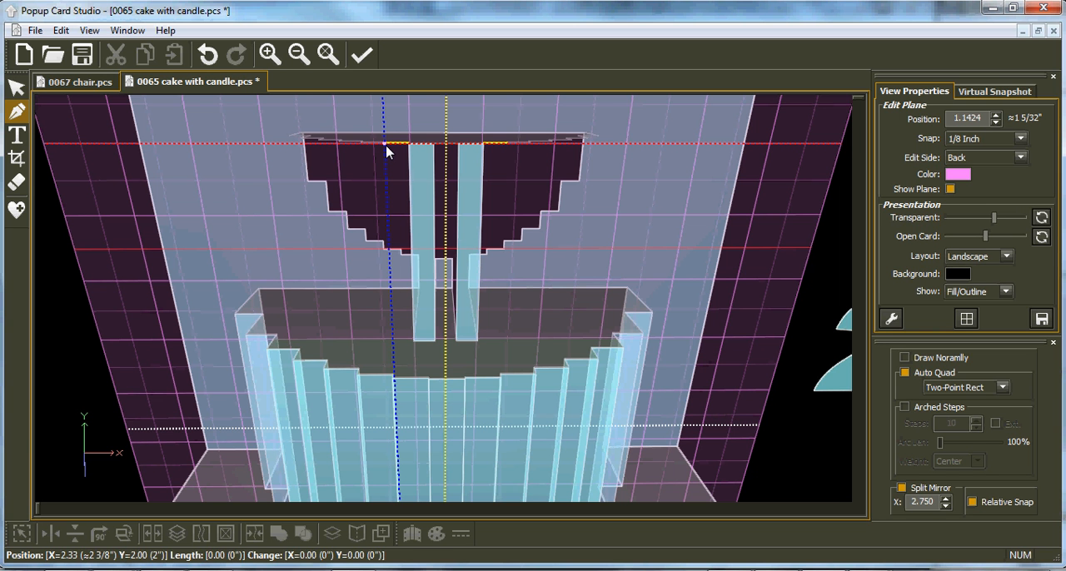
left_click(416, 344)
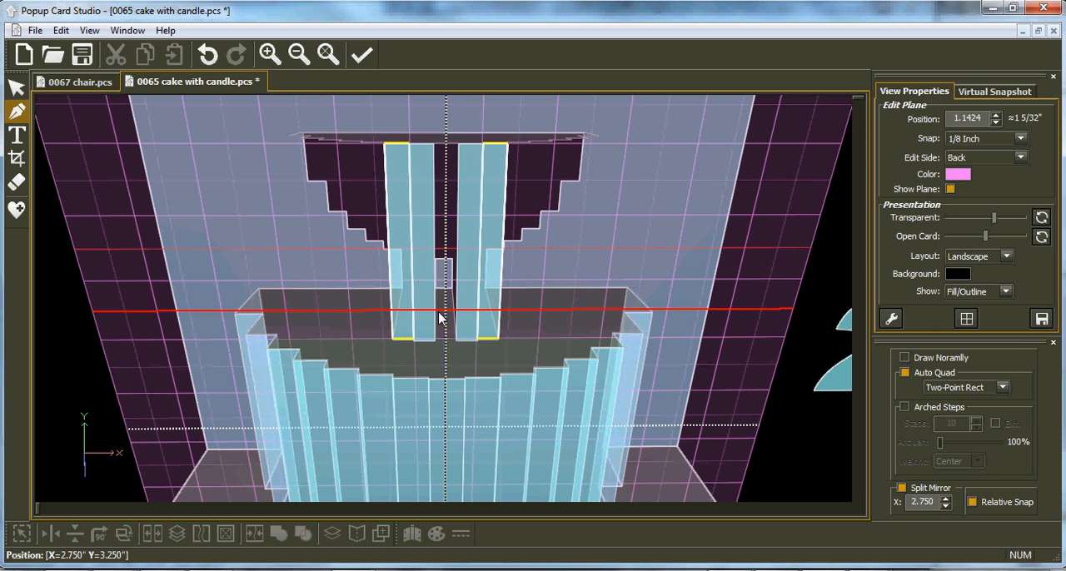
Step: Draw mirrored strips from X 2.16, Y 2.00 to X 2.33, Y 3.50 at plane 1.08594, and an adjoining outer pair down to Y 3.50 at 1.00251
left_click(365, 144)
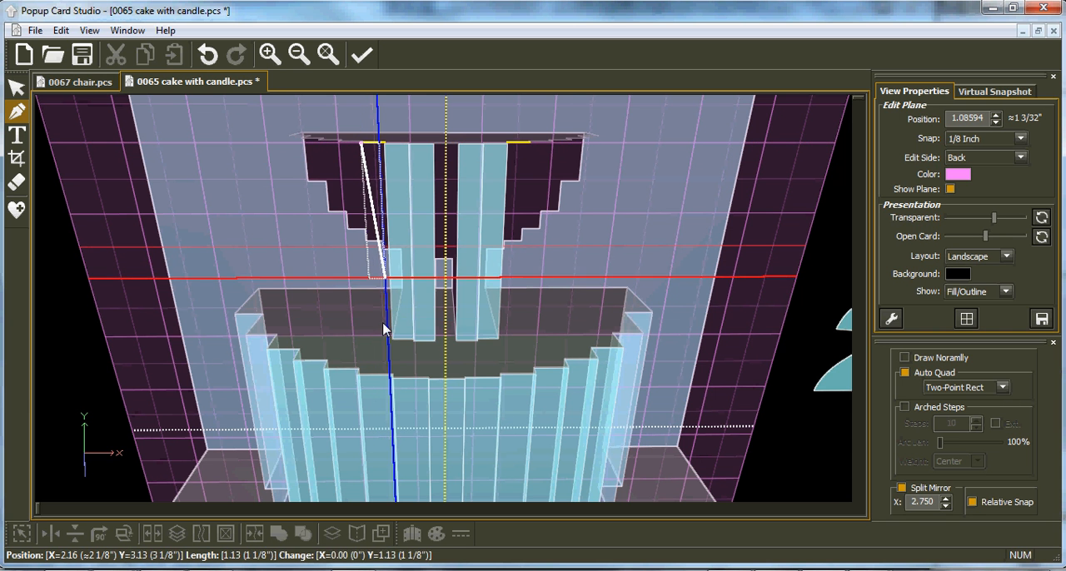
left_click(394, 341)
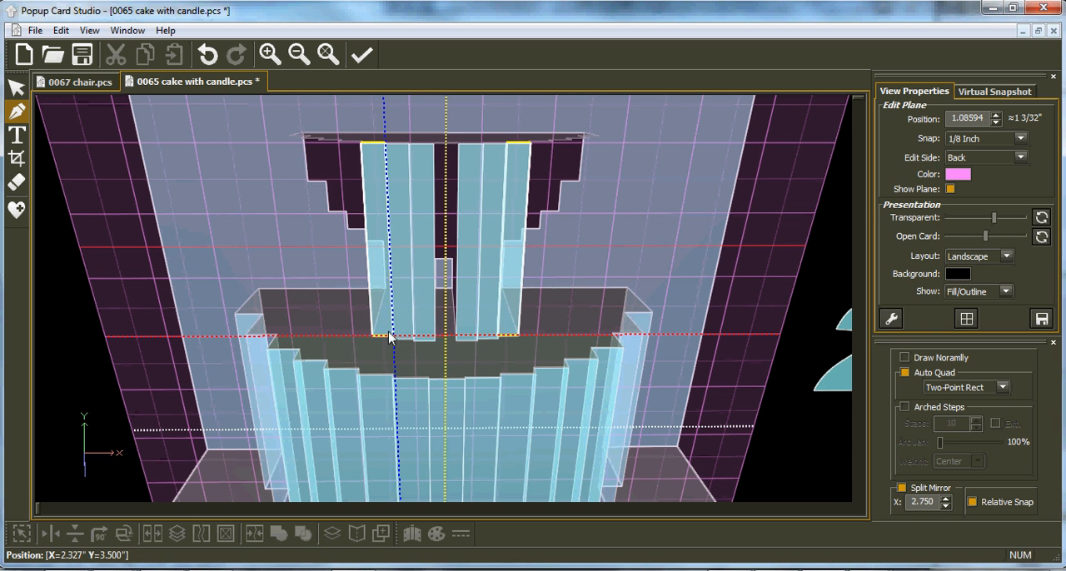
middle_click_drag(423, 260, 439, 287)
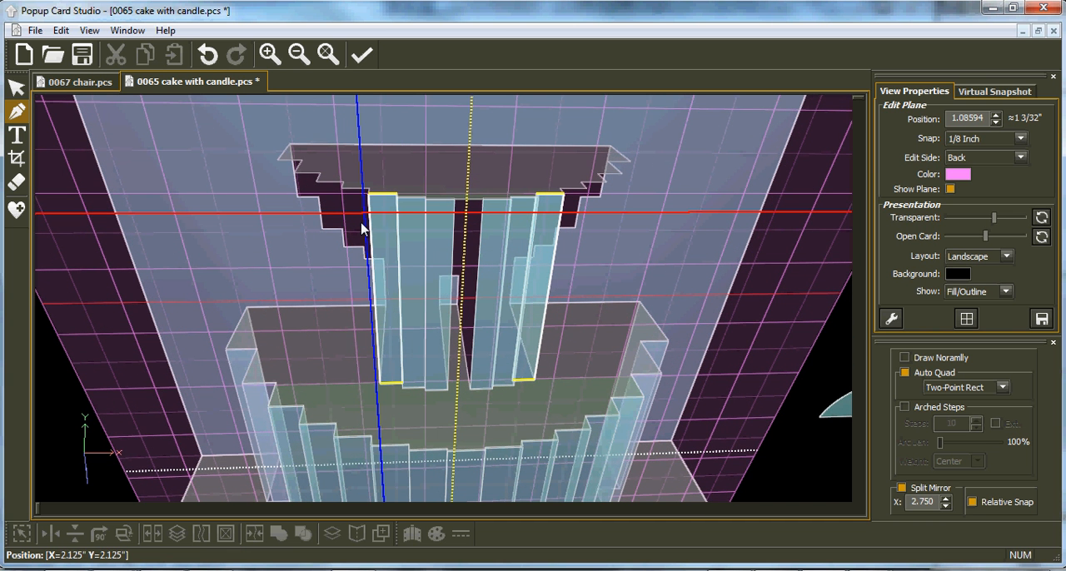
scroll(364, 230, "down", 1)
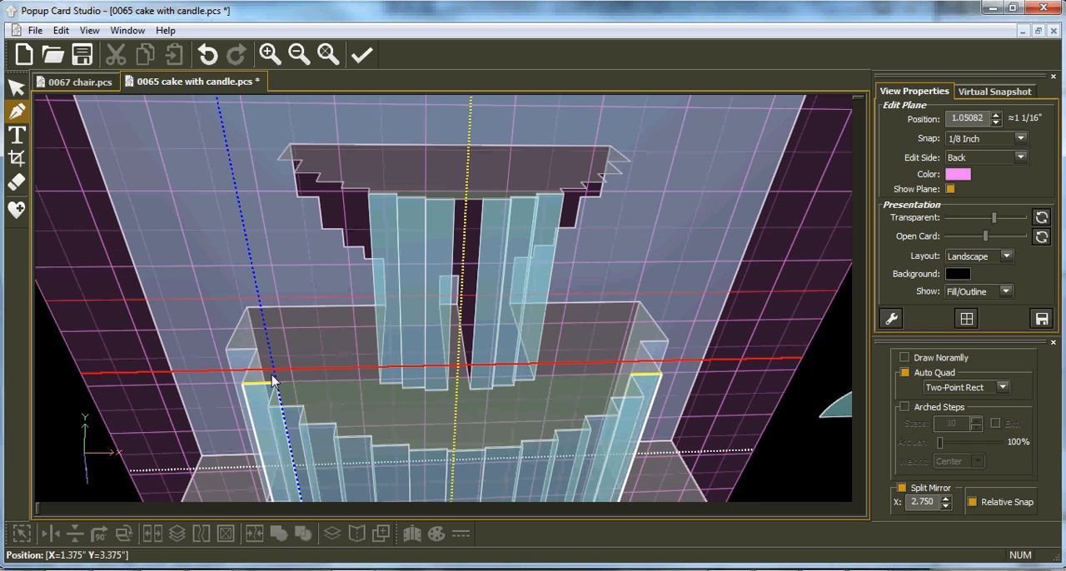
scroll(339, 281, "down", 1)
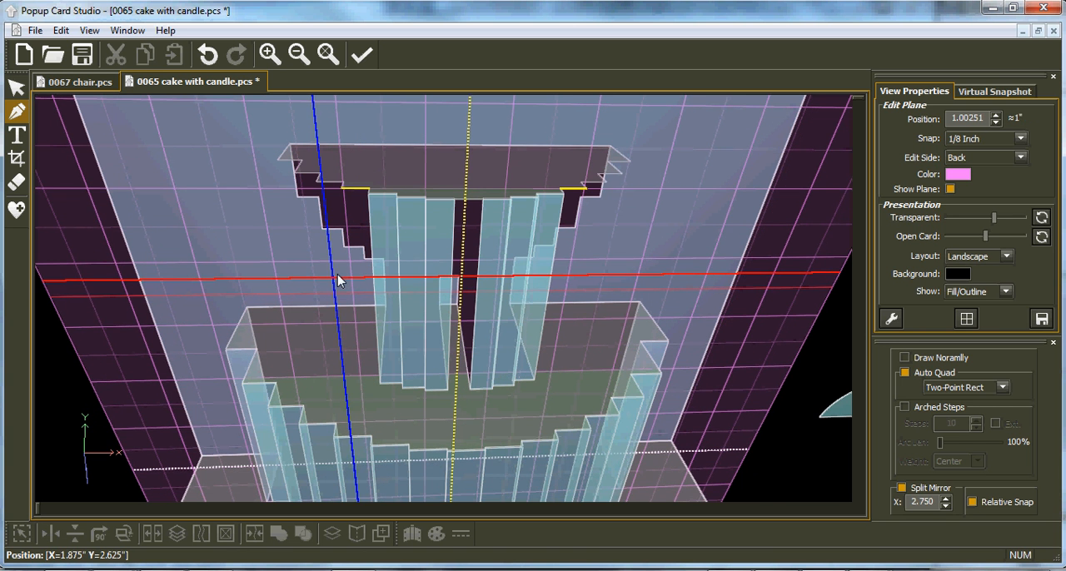
left_click(343, 191)
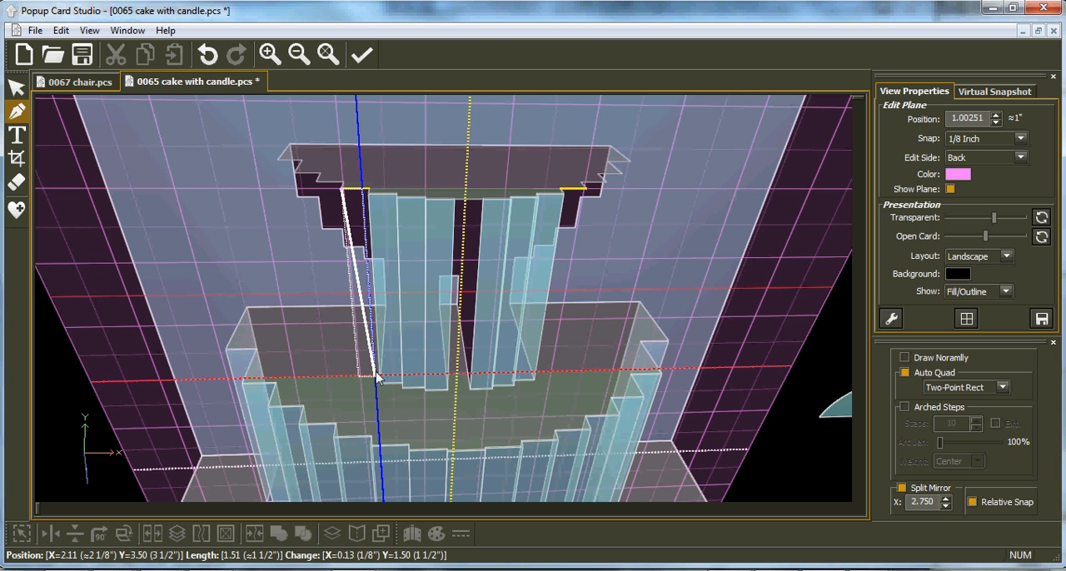
left_click(381, 377)
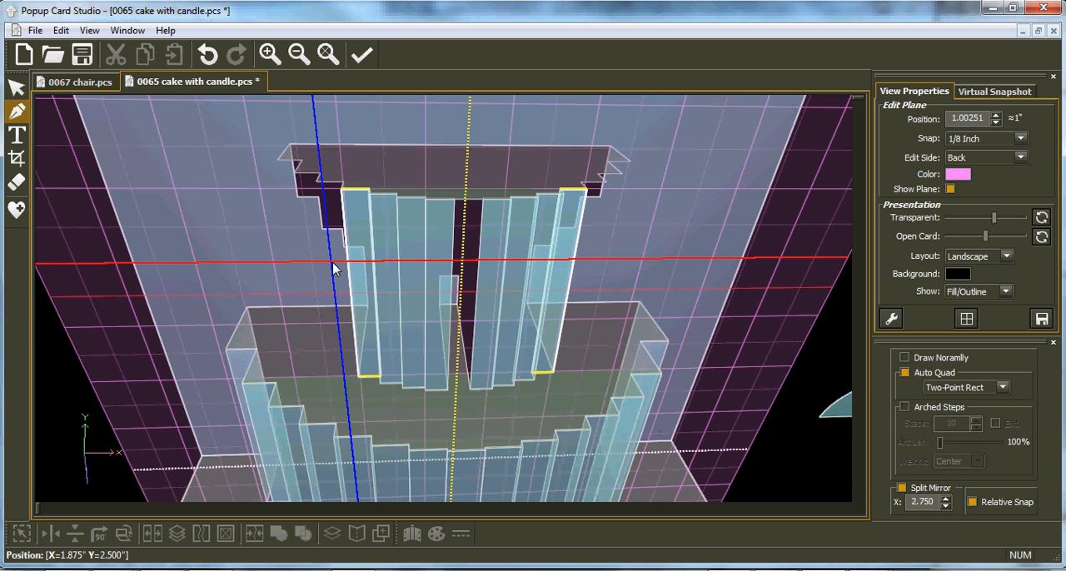
Step: Draw two more mirrored strip pairs from Y 2.00 to 3.50: X 1.82 to 1.99 at plane 0.882868, and X 1.65 to 1.82 at 0.711491
scroll(330, 242, "down", 1)
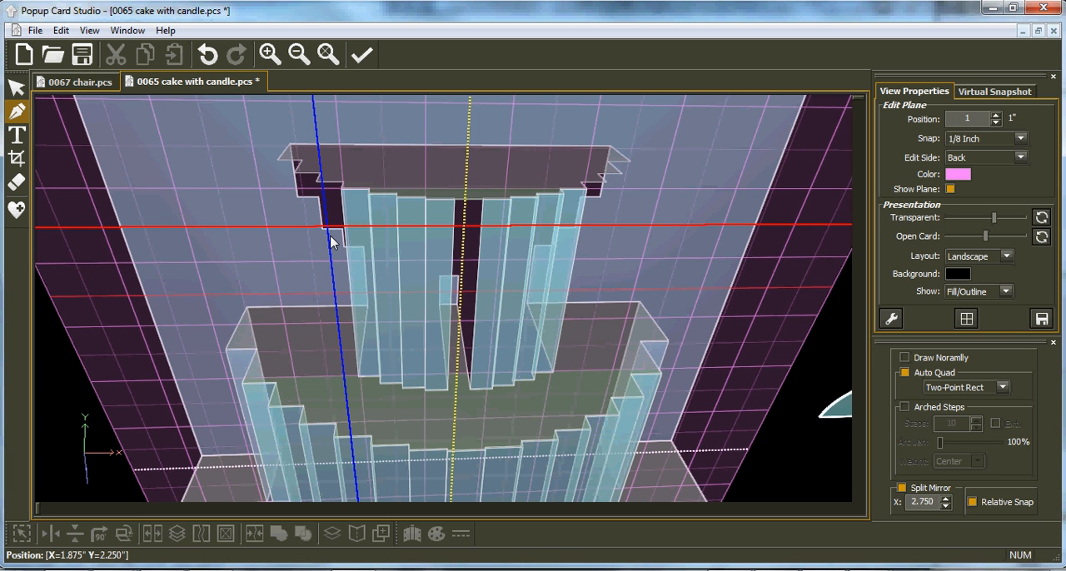
left_click(318, 181)
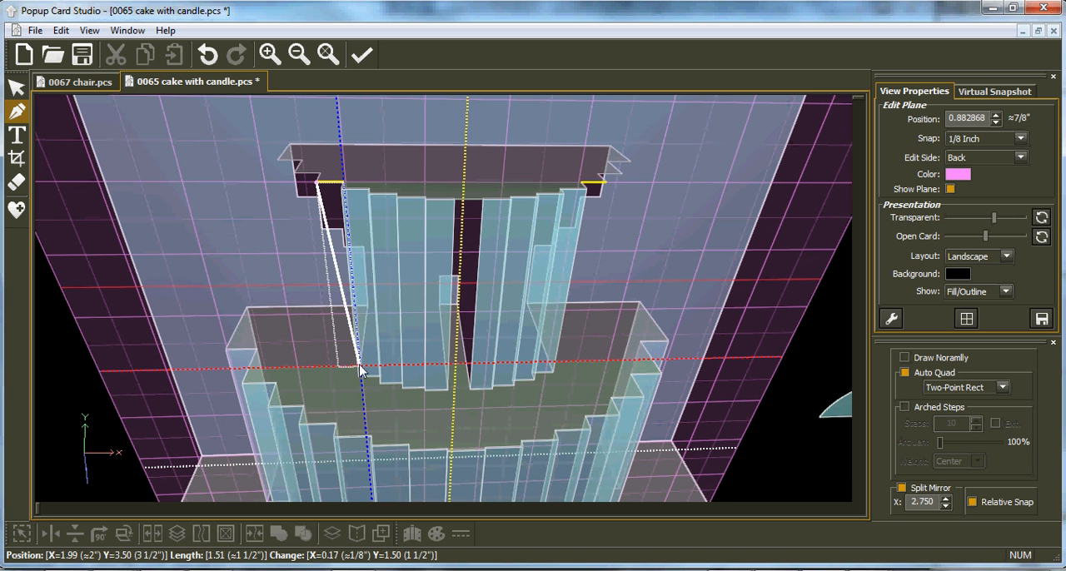
left_click(360, 371)
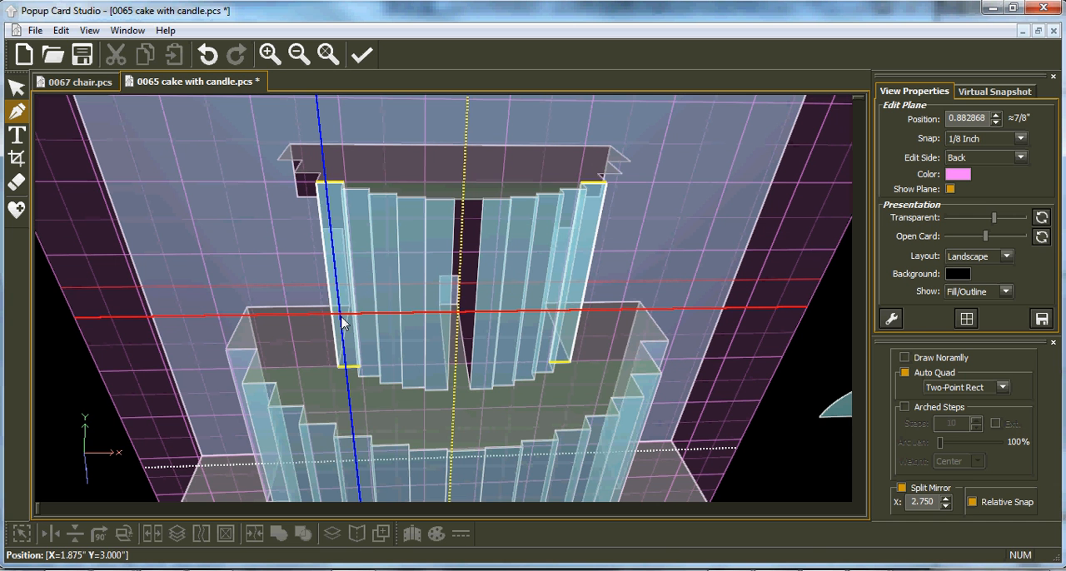
scroll(343, 323, "down", 1)
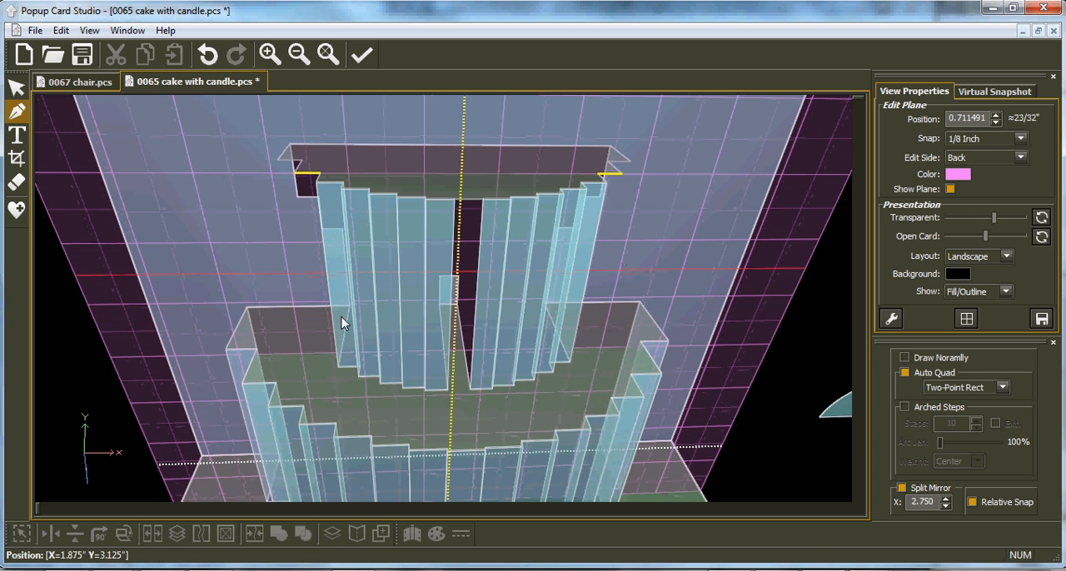
left_click(299, 178)
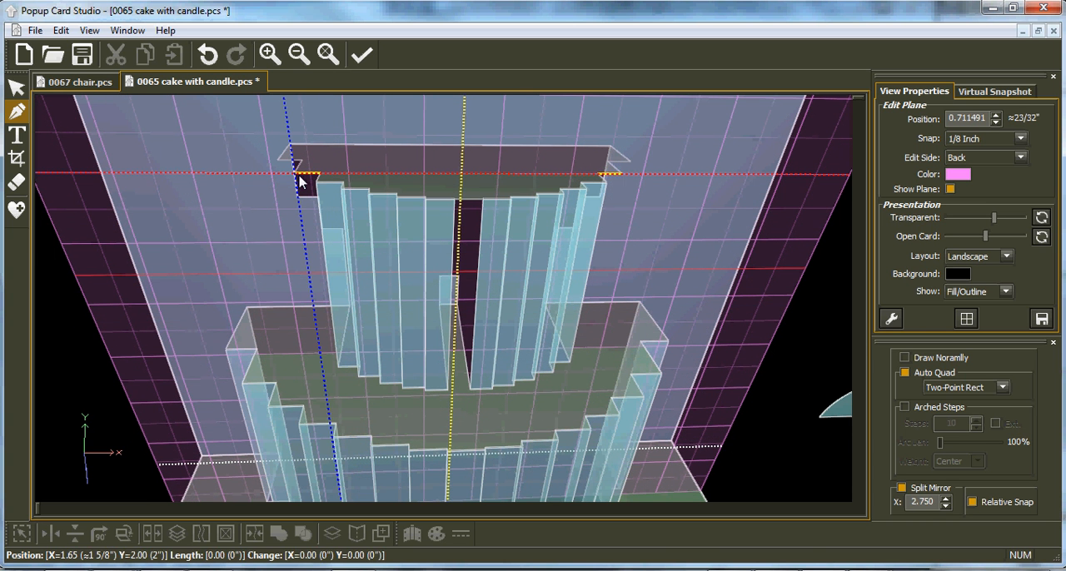
left_click(339, 358)
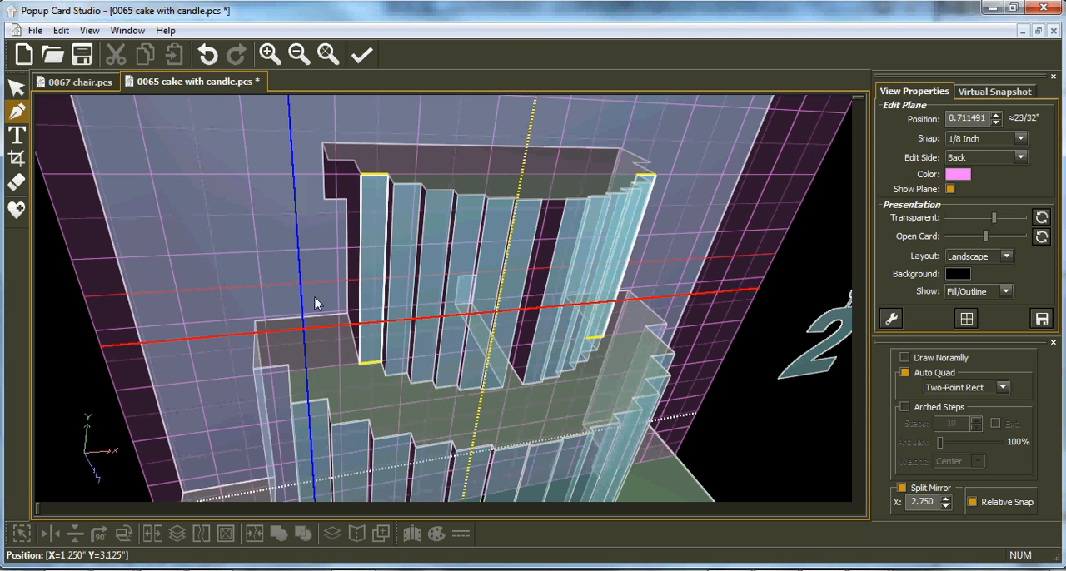
Step: Move the edit plane to 0.426925 and draw the outermost mirrored strip pair from the upper face's last front step down
scroll(325, 292, "down", 1)
scroll(330, 262, "down", 1)
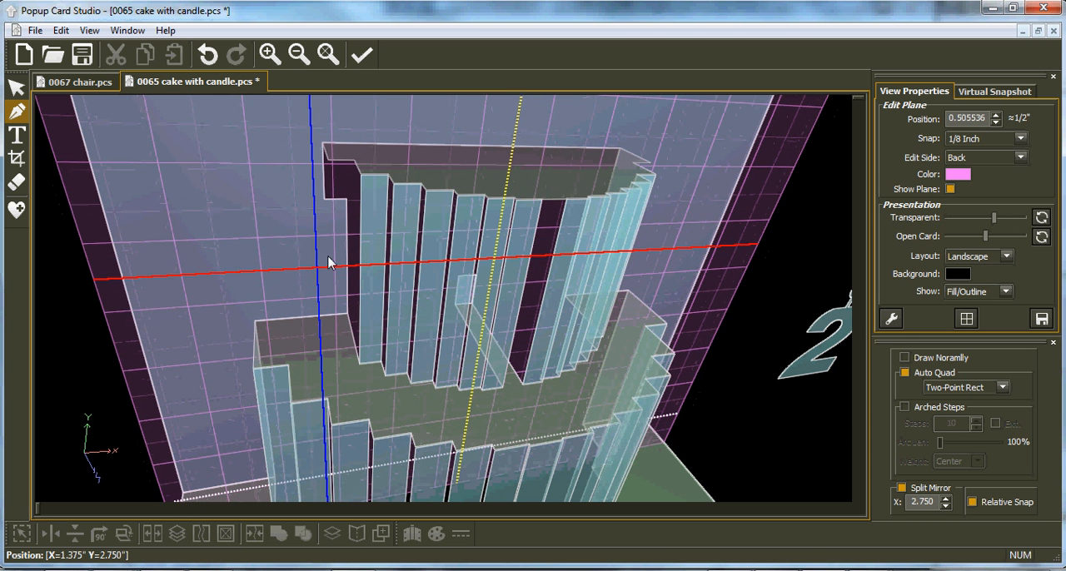
scroll(331, 254, "down", 2)
scroll(332, 240, "up", 1)
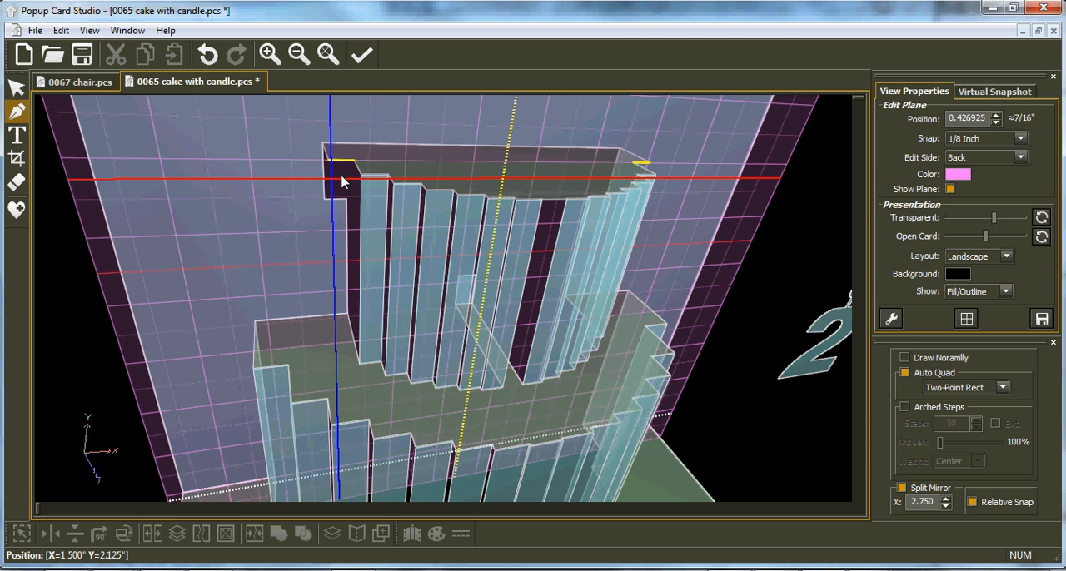
mouse_move(329, 161)
left_mouse_down()
mouse_move(354, 293)
mouse_move(341, 355)
mouse_move(356, 345)
left_mouse_up()
scroll(486, 345, "down", 1)
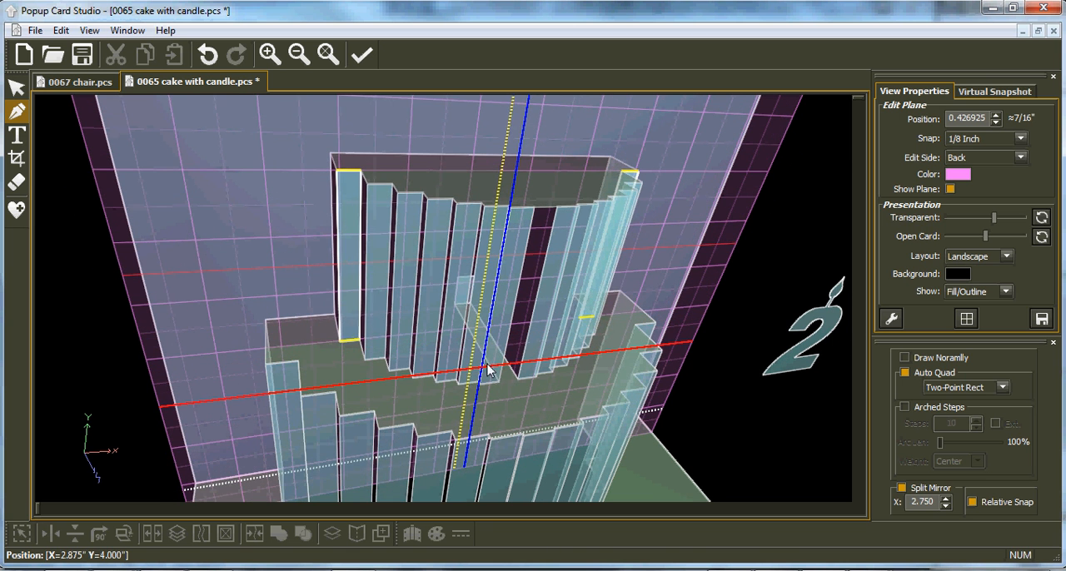
Step: Move the edit plane to 1.1849, turn off Split Mirror, and fill the upper tier's centre gap with a strip from X 2.67, Y 2.00 to X 2.83, Y 3.50
scroll(477, 366, "up", 6)
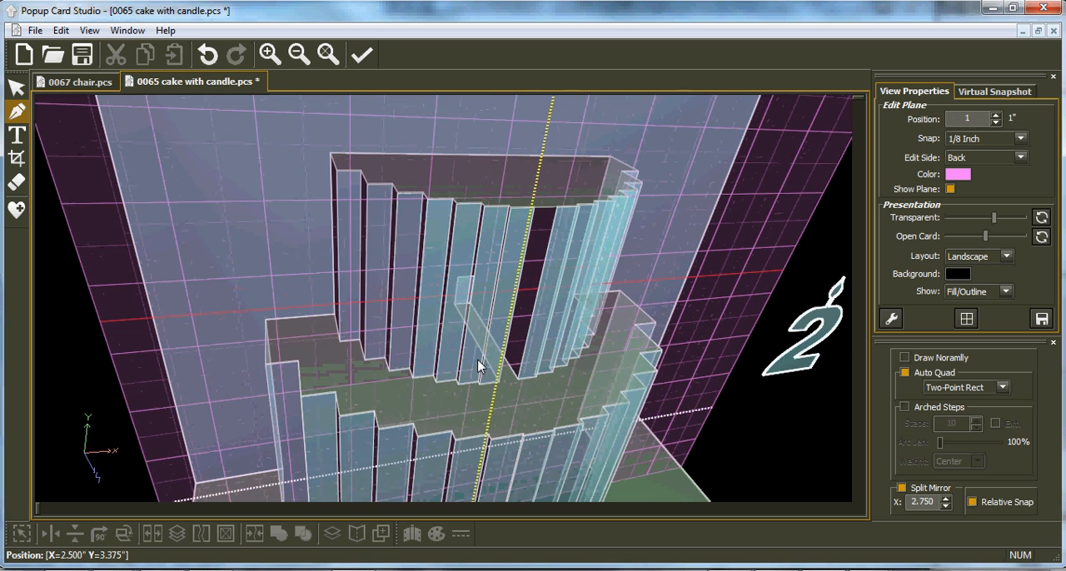
scroll(478, 366, "up", 2)
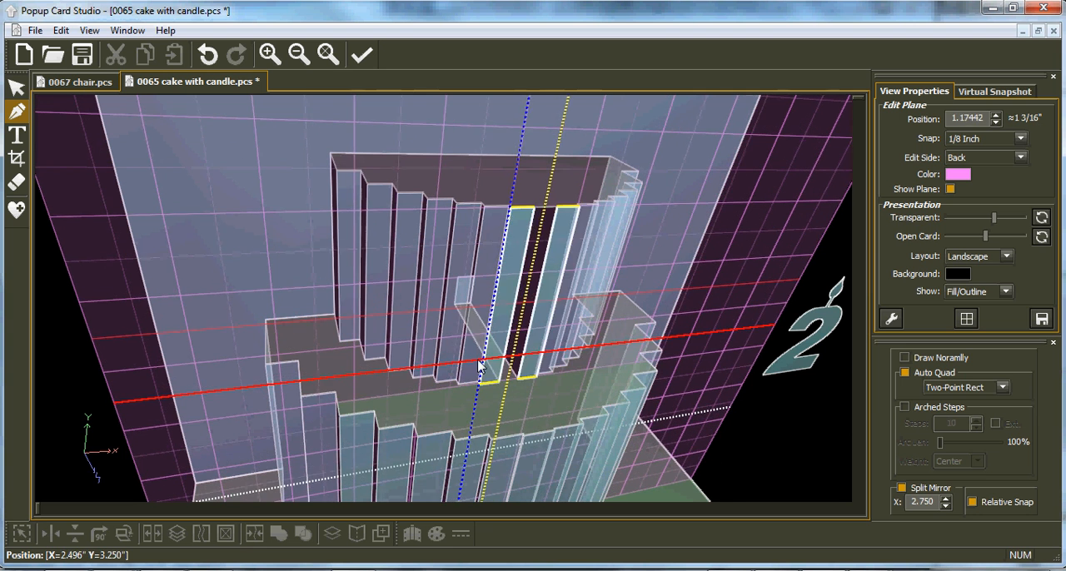
right_click_drag(585, 365, 523, 325)
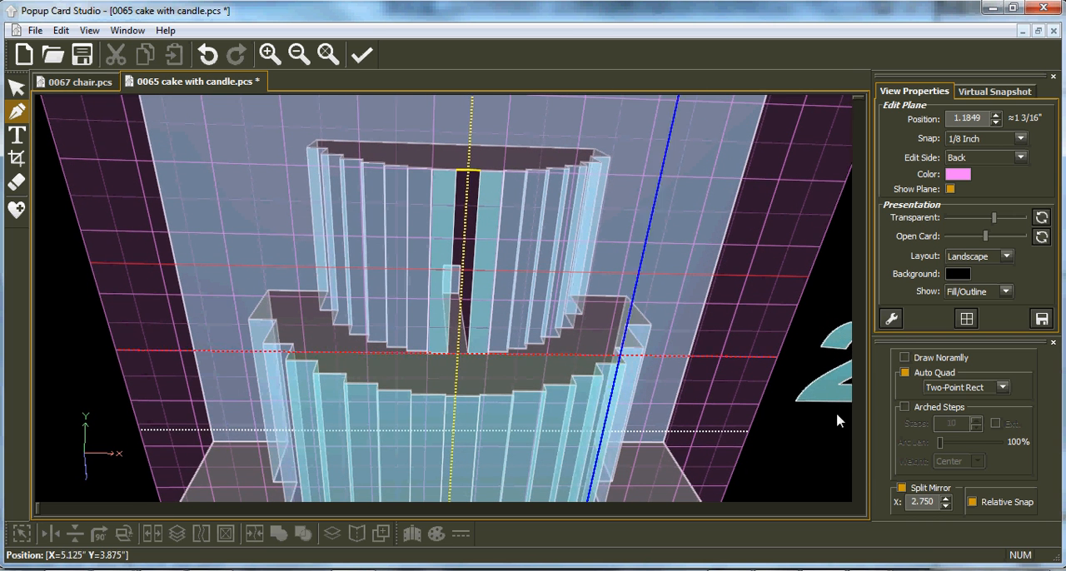
left_click(902, 490)
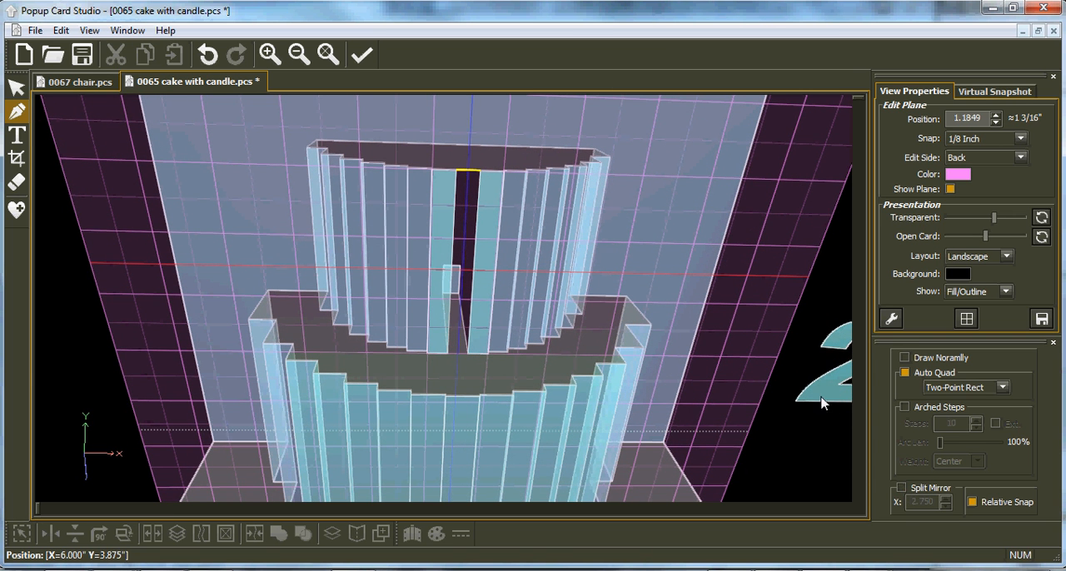
left_click(457, 173)
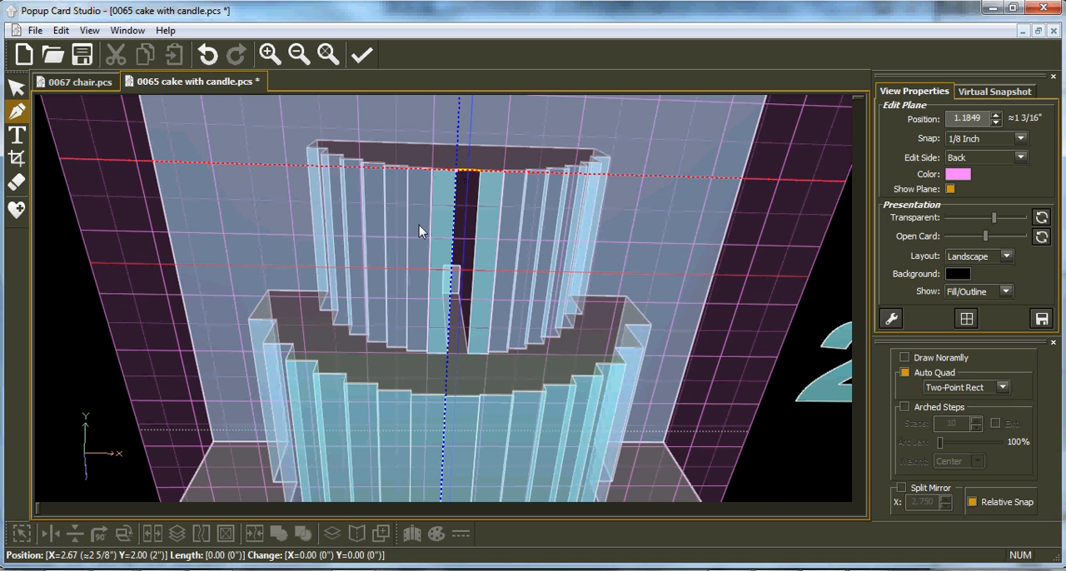
left_click(469, 358)
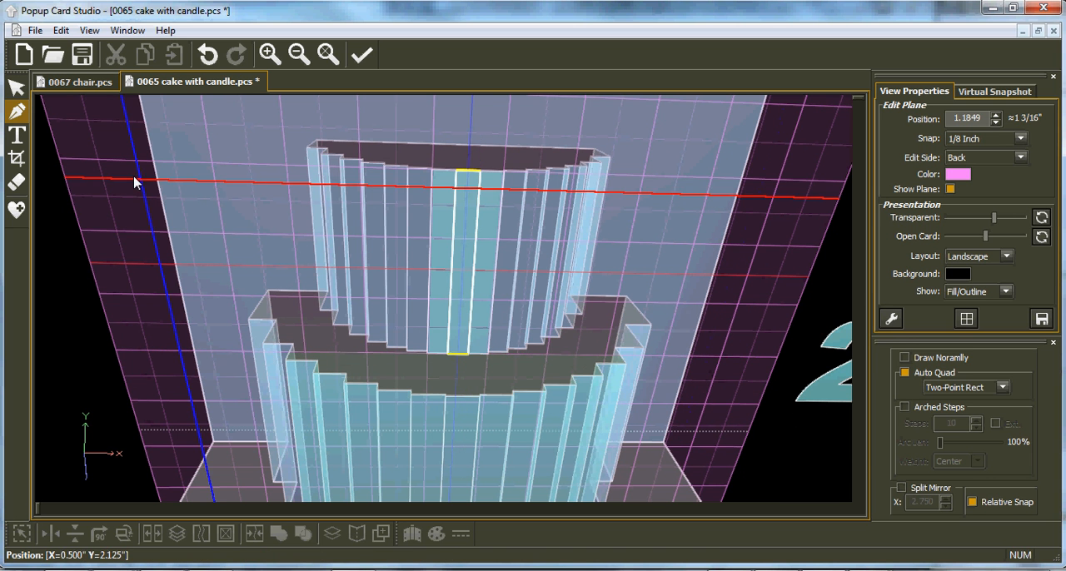
Step: Fit the whole card in the view and cut the number 2 candle lying beside the cake
left_click(15, 87)
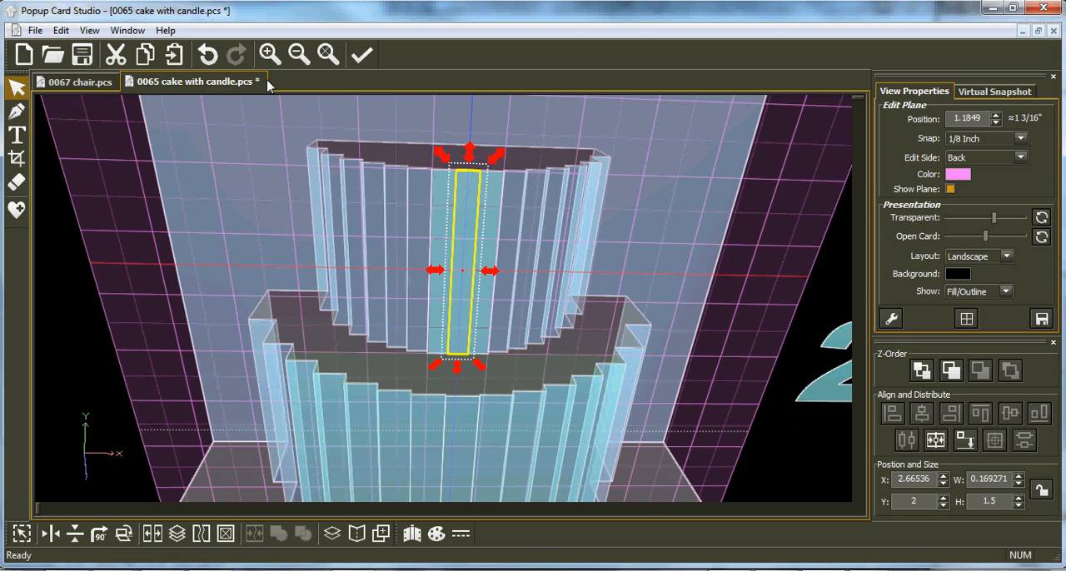
left_click(325, 54)
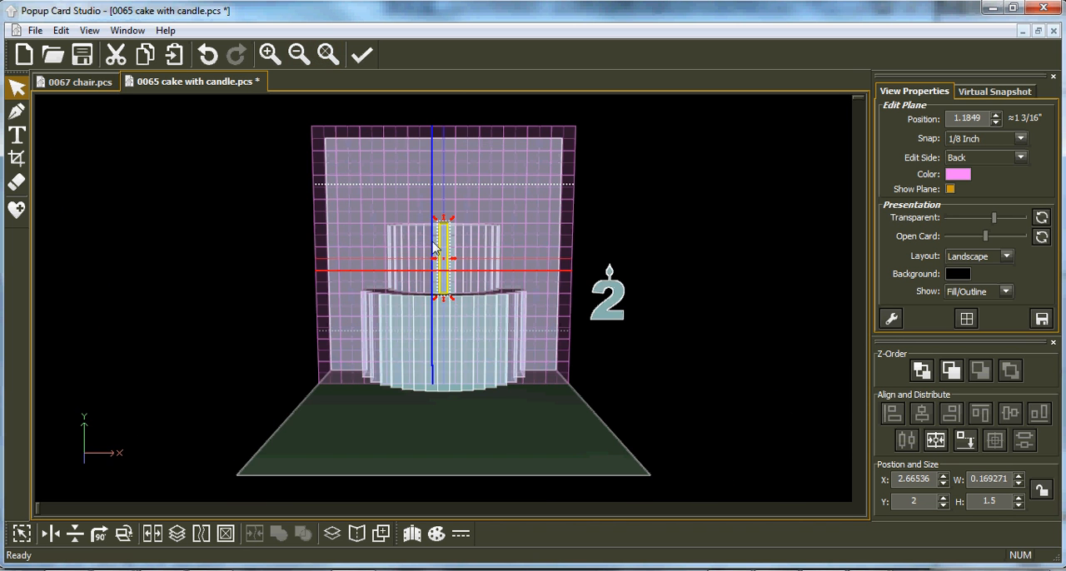
middle_click_drag(433, 363, 464, 352)
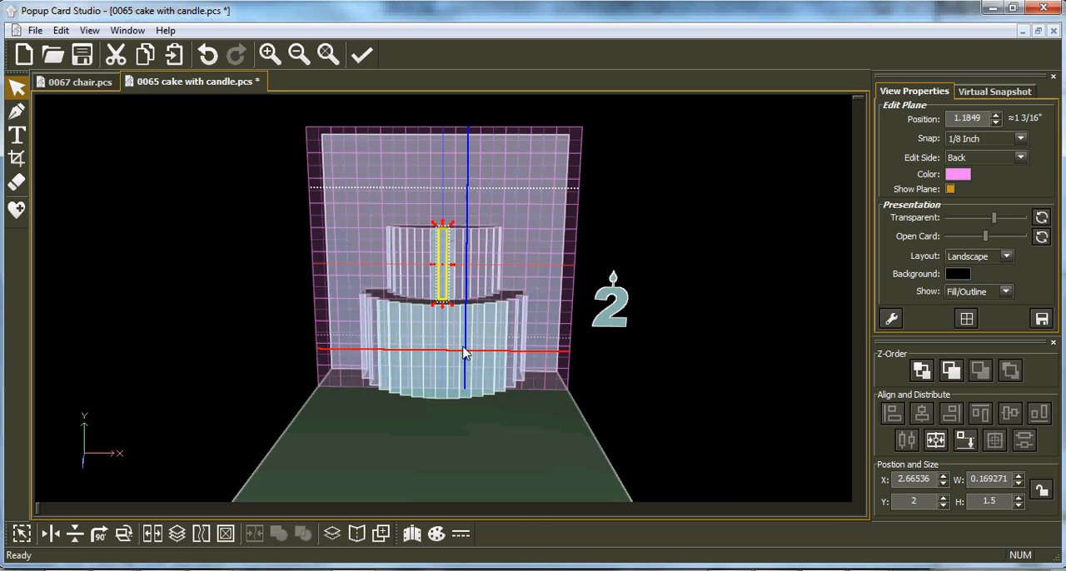
left_click(613, 319)
left_click(612, 314)
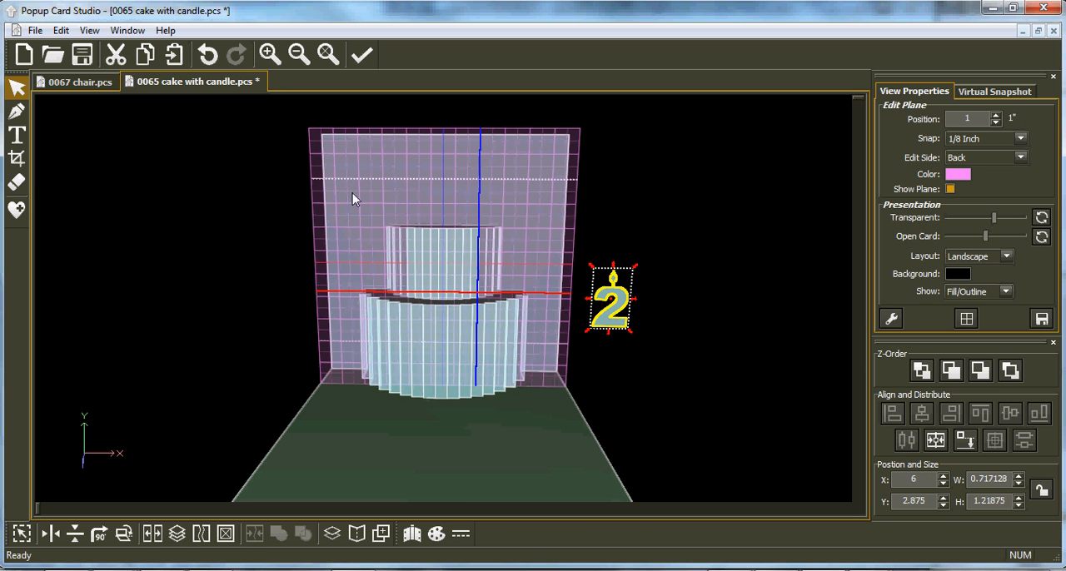
left_click(115, 54)
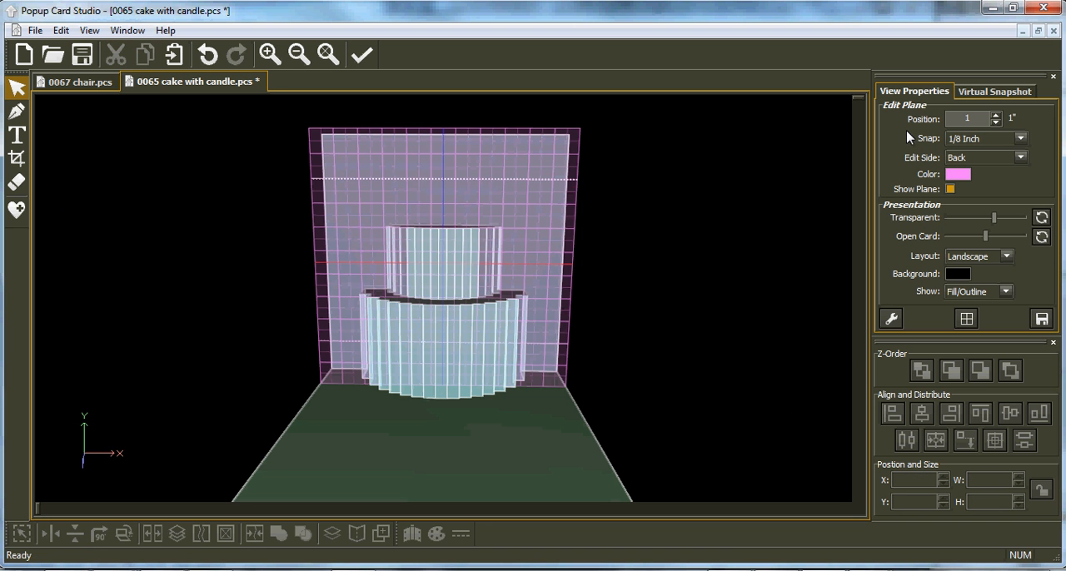
Step: Select the upper tier's front centre strip and set the edit plane position to 1
key("ctrl+v")
left_click(443, 245)
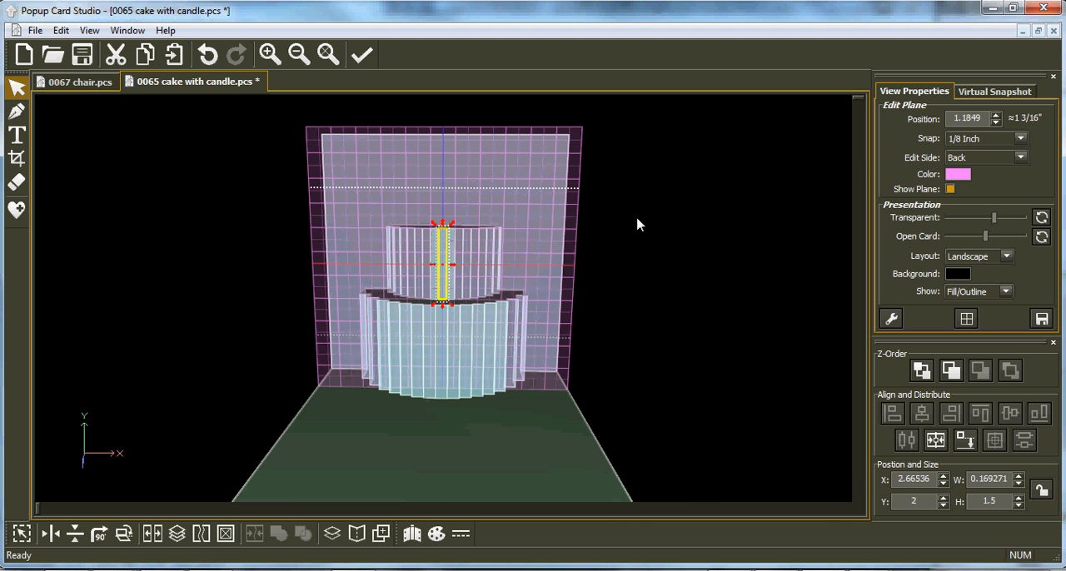
double_click(971, 118)
type("1")
key("Return")
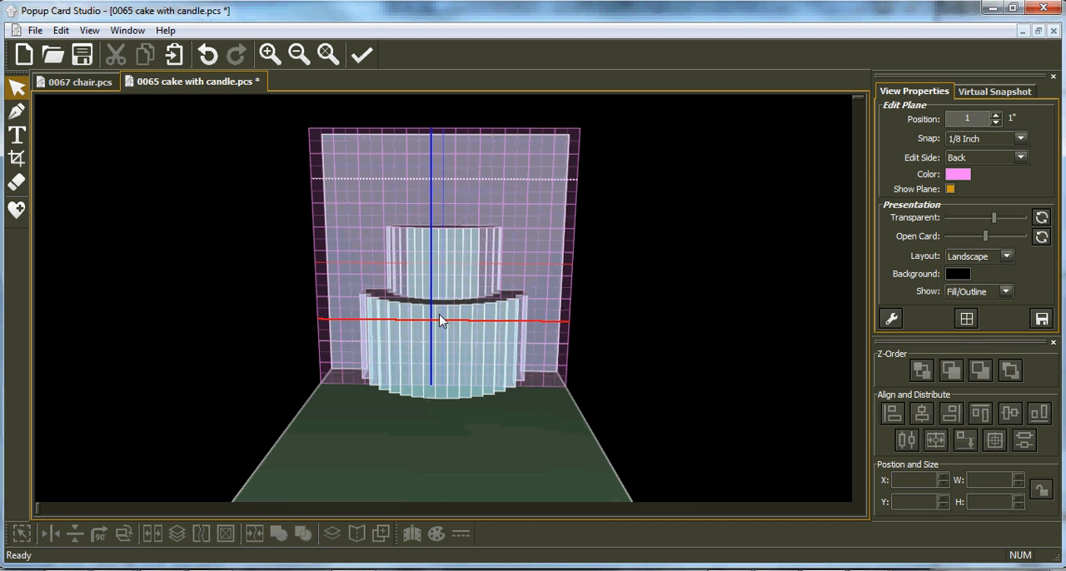
Step: Move the back-side edit plane to 0.505536 and paste the number 2 candle on it
middle_click_drag(448, 362, 483, 388)
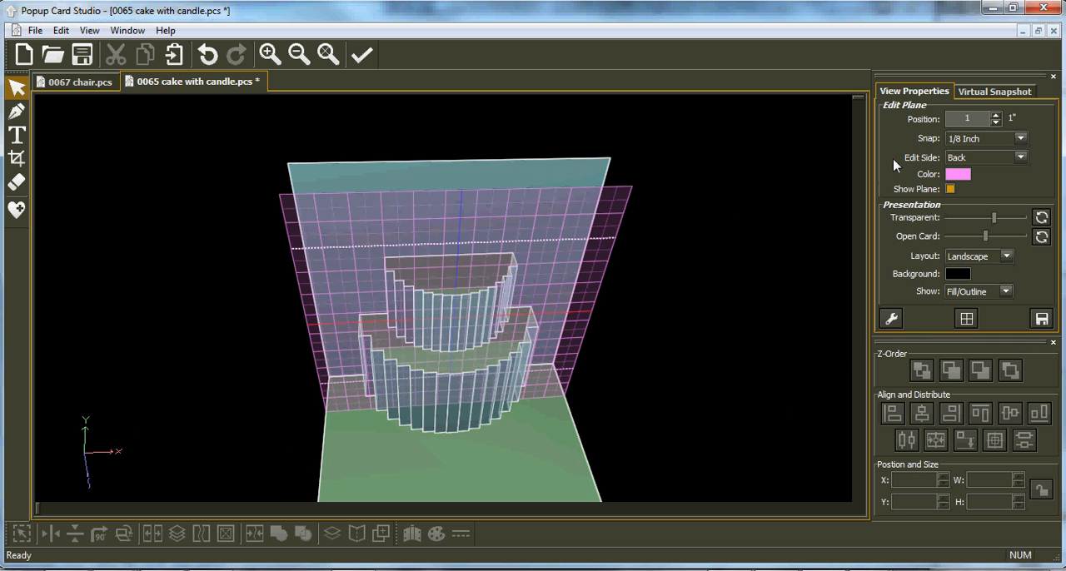
left_click_drag(995, 123, 996, 125)
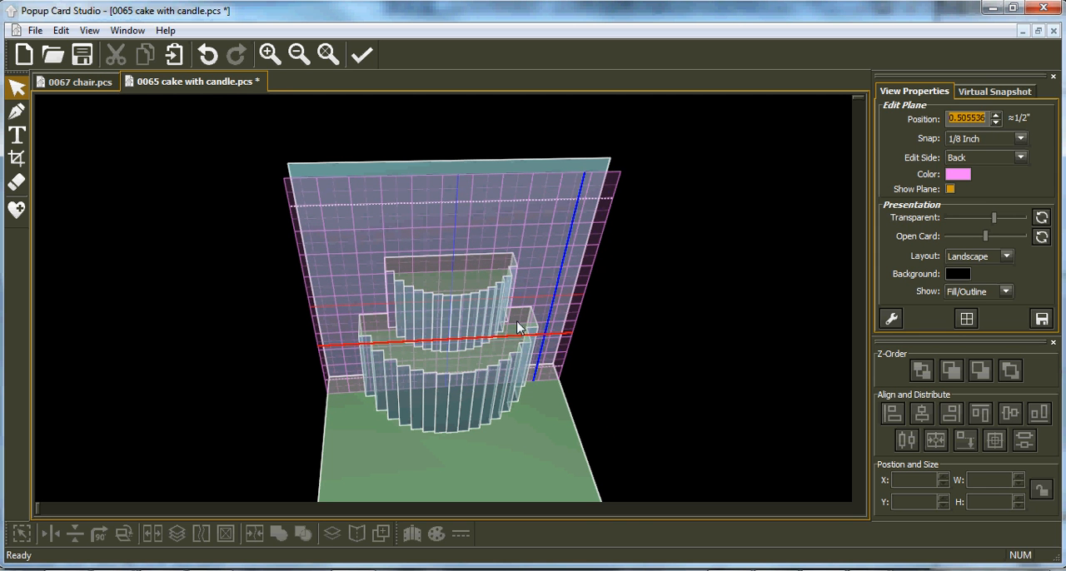
left_click(175, 55)
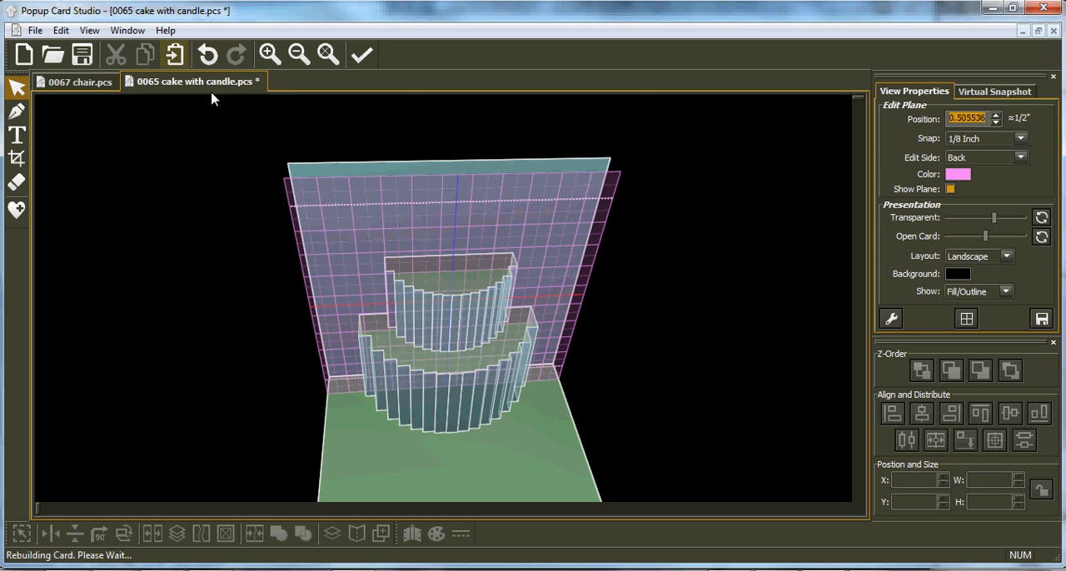
Step: Place the candle above the upper tier, centre it horizontally at X 2.39144, and drop it onto the tier's top at Y 0.781248
left_click_drag(621, 332, 462, 257)
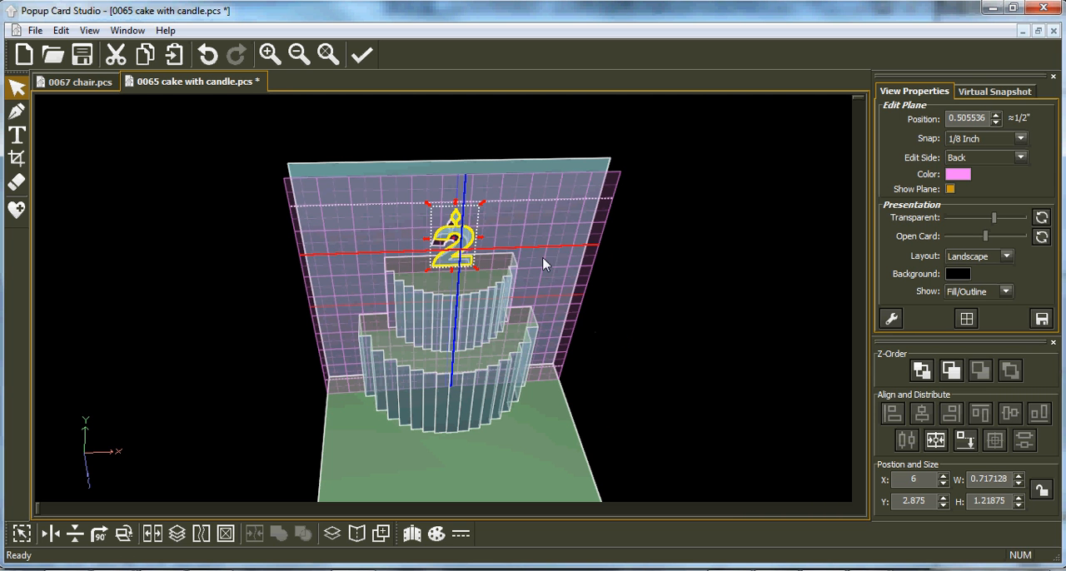
left_click(940, 445)
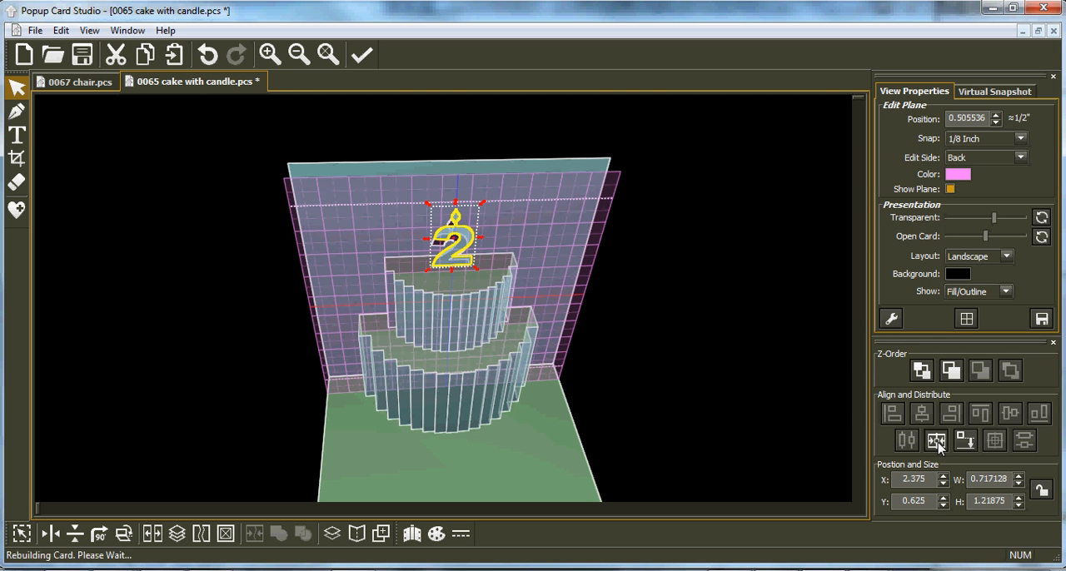
left_click(970, 443)
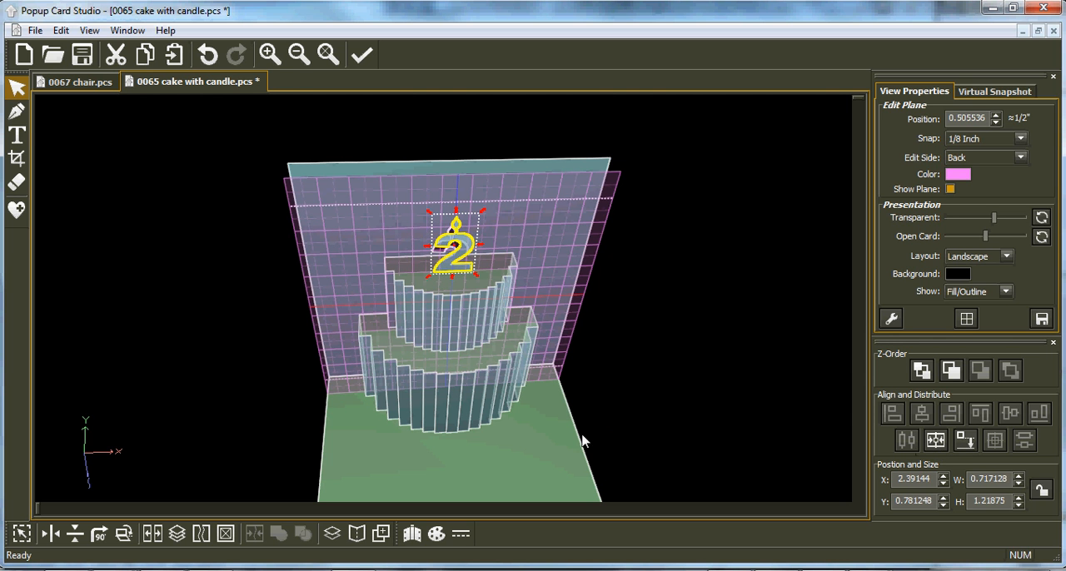
Step: Move the number 2 candle back above the upper tier, centre it horizontally, and drop it onto the tier's top at Y 0.781248
middle_click_drag(487, 311, 460, 236)
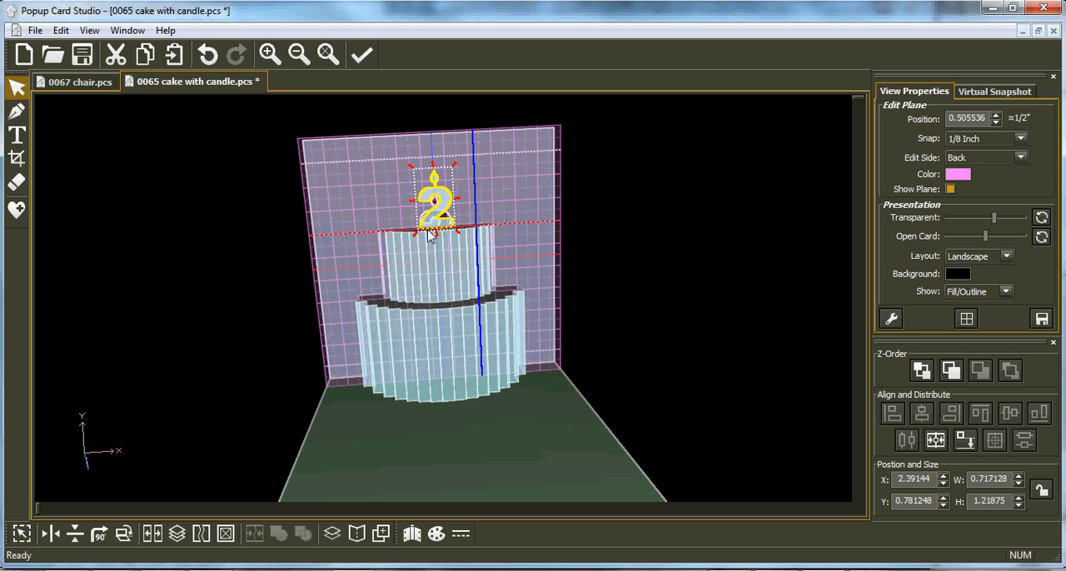
left_click(965, 441)
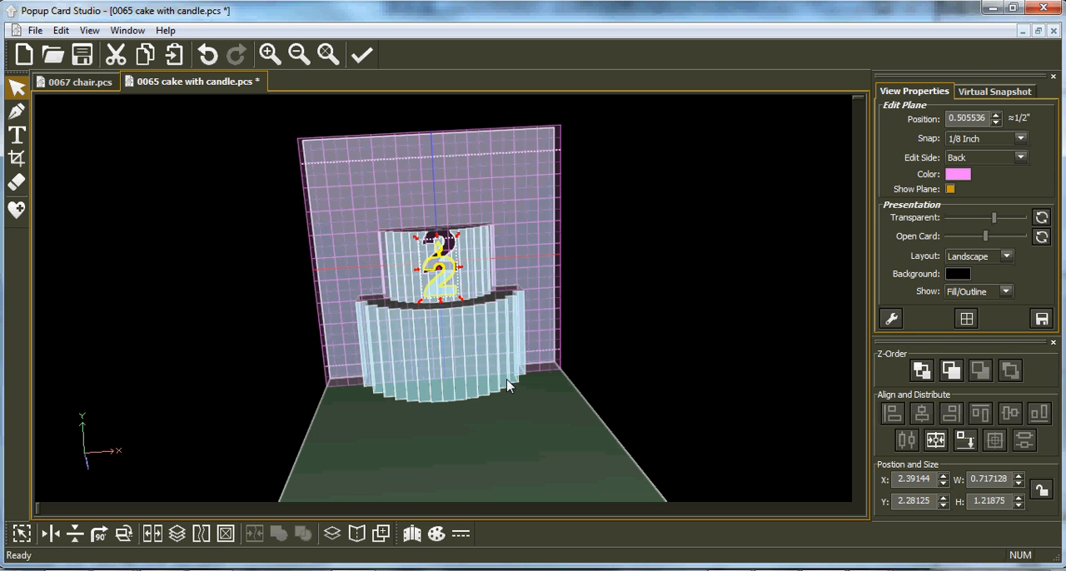
left_click_drag(448, 271, 446, 197)
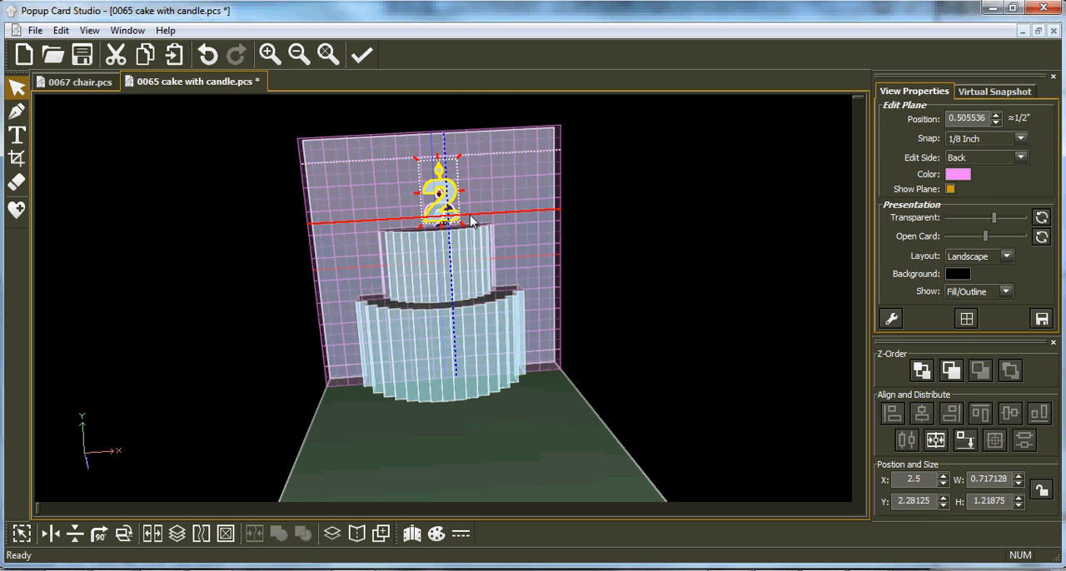
left_click(936, 442)
left_click(961, 443)
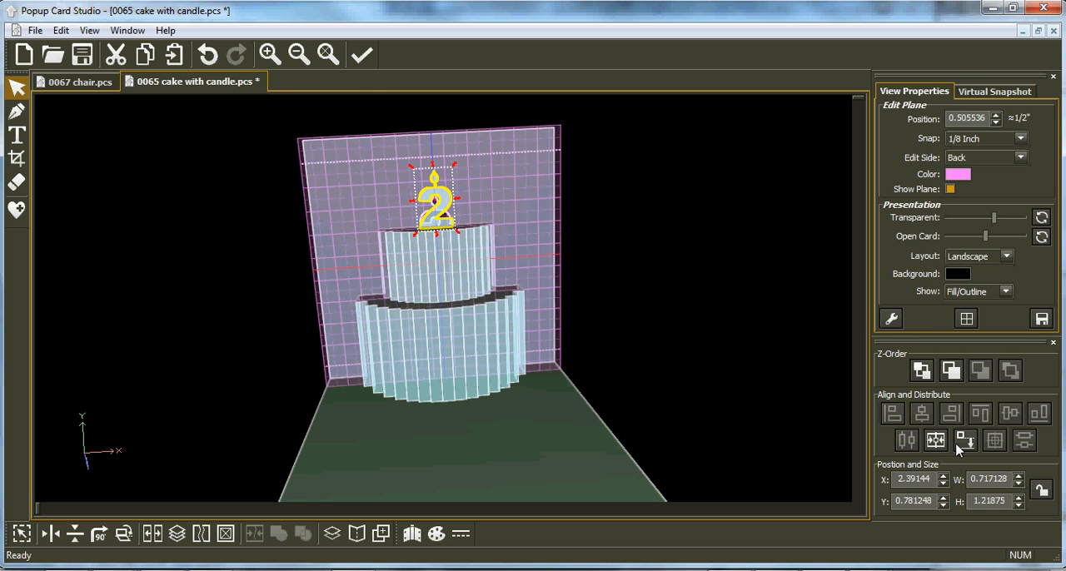
Step: Switch the edit plane to the bottom side and lower it to position 4.35938, just below the candle's flame
middle_click_drag(472, 331, 473, 352)
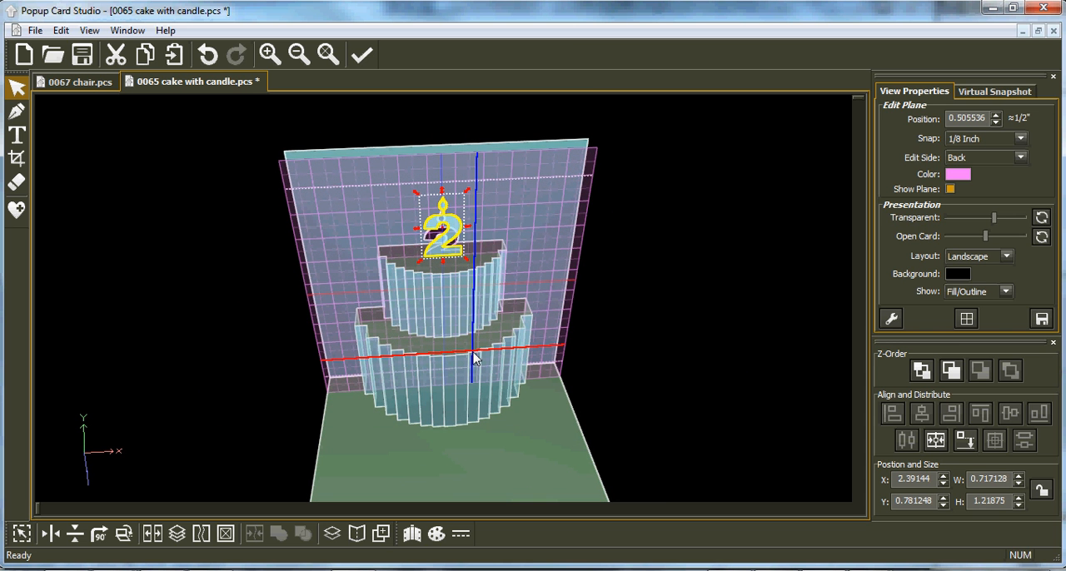
key("space")
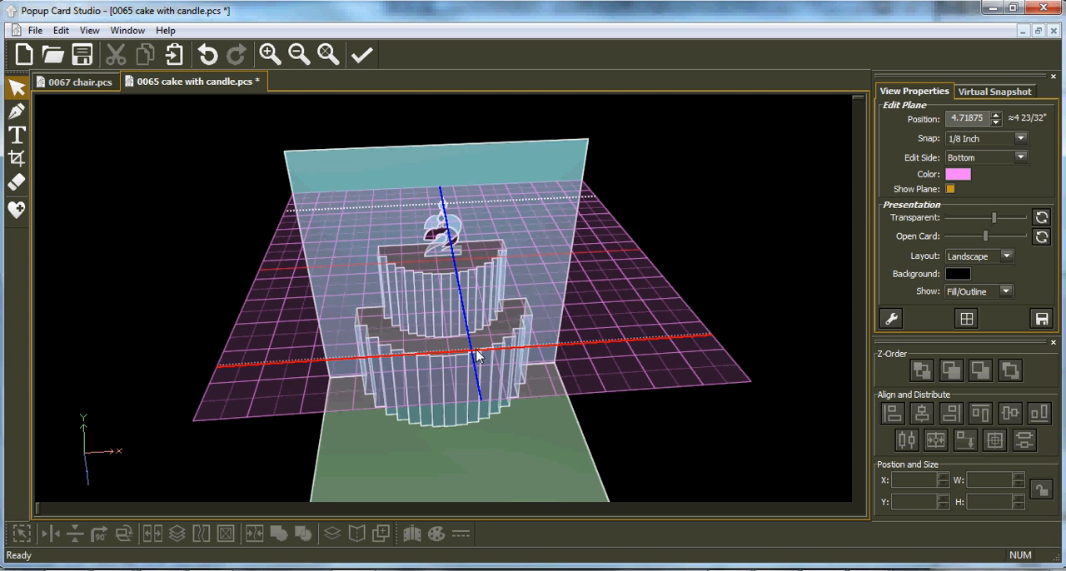
scroll(477, 356, "down", 1)
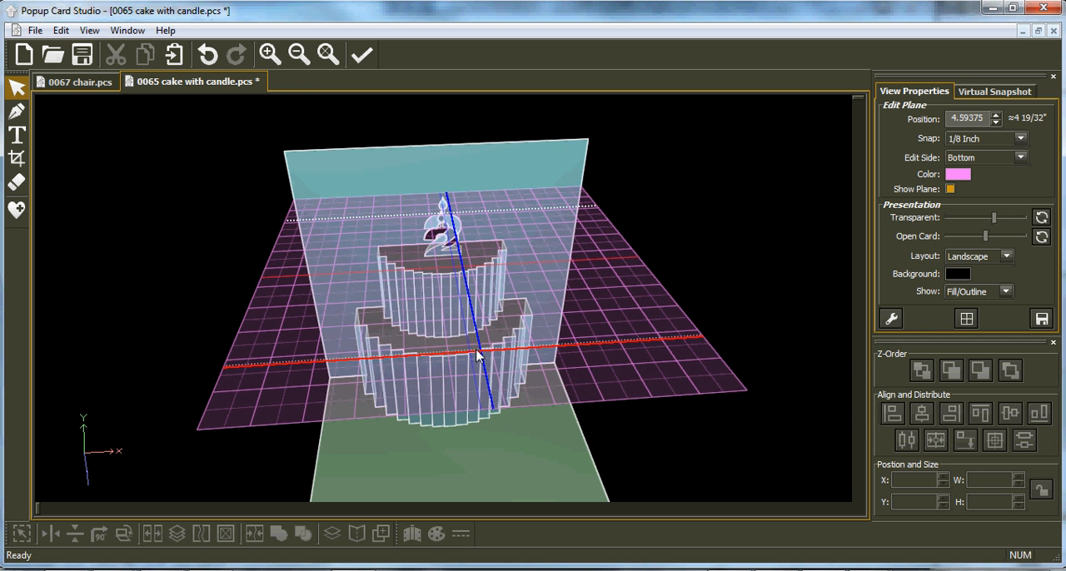
scroll(477, 356, "down", 2)
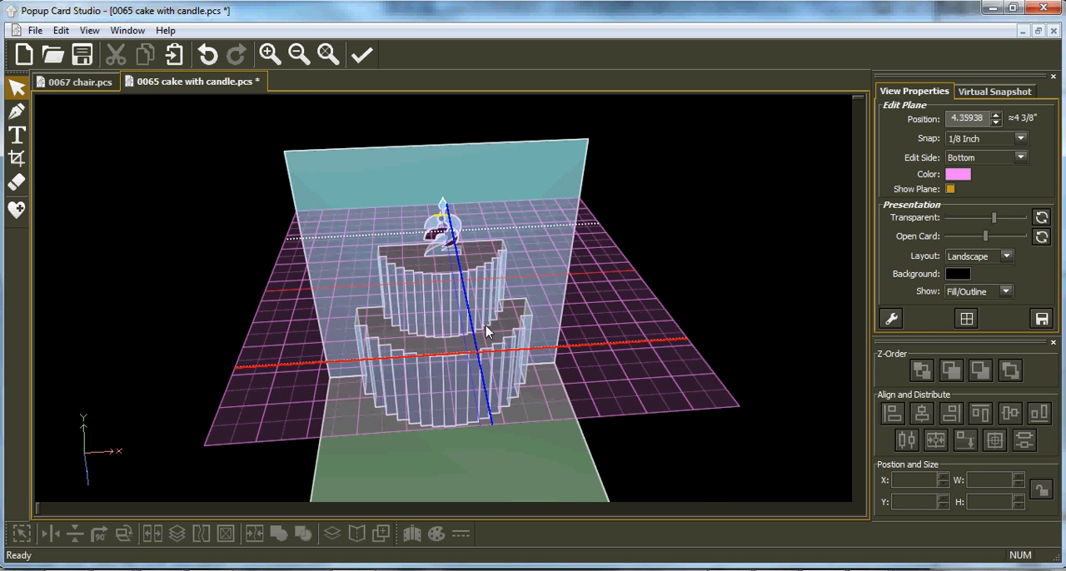
mouse_move(491, 265)
middle_mouse_down()
mouse_move(491, 254)
mouse_move(497, 271)
mouse_move(491, 263)
middle_mouse_up()
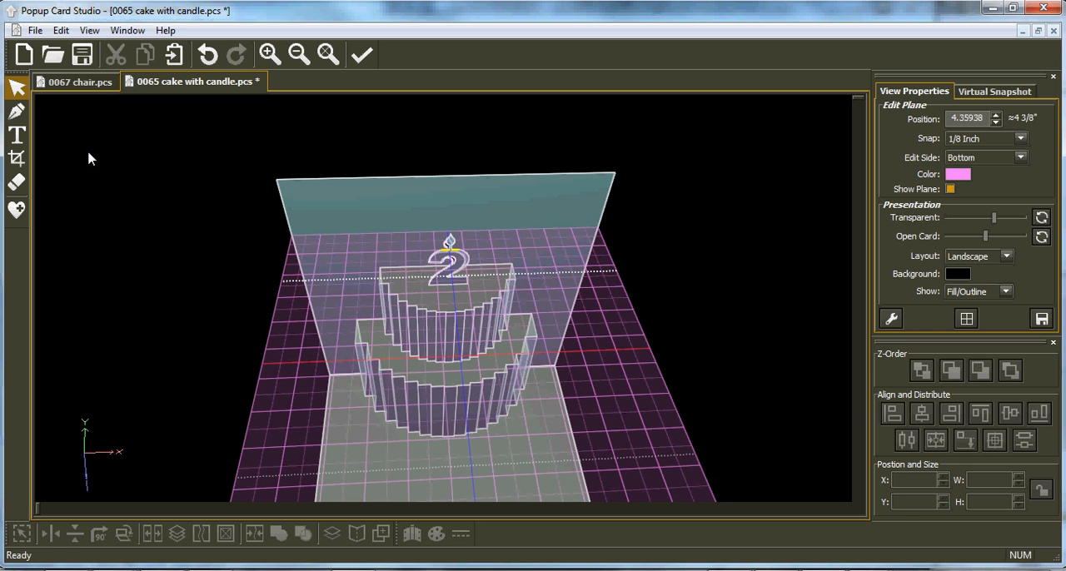
Step: Draw a 0.302121 by 0.505536 two-point rectangle joining the candle's upper part to the card back, and move it down one level in z-order
left_click(17, 111)
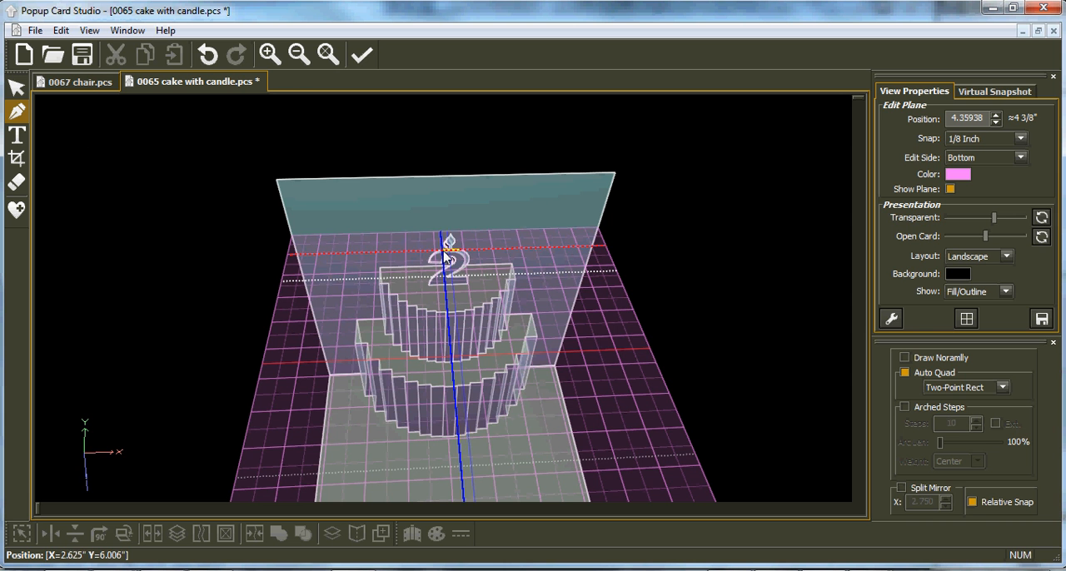
scroll(450, 262, "up", 3)
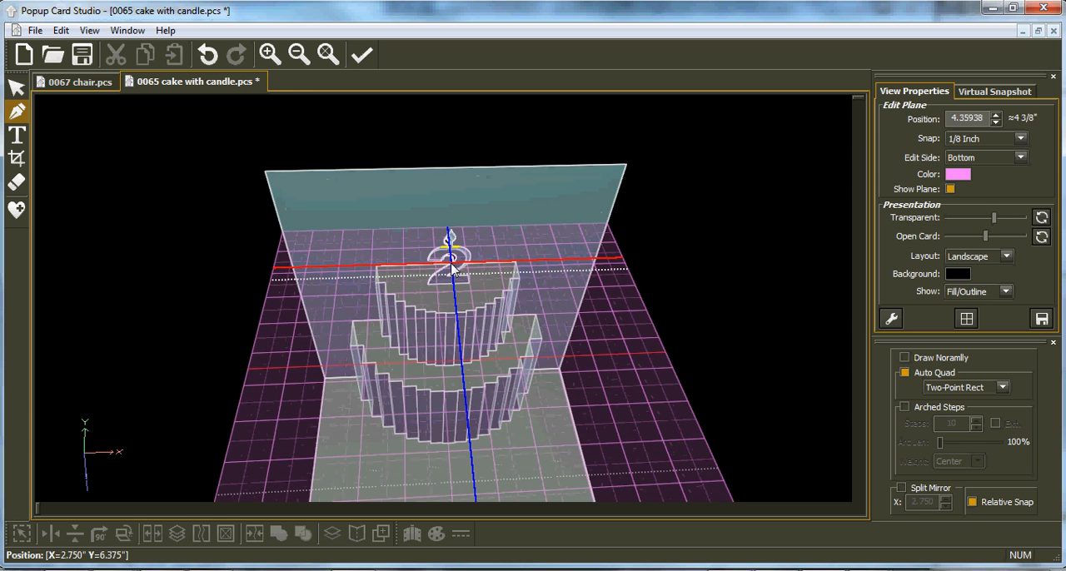
scroll(449, 264, "up", 4)
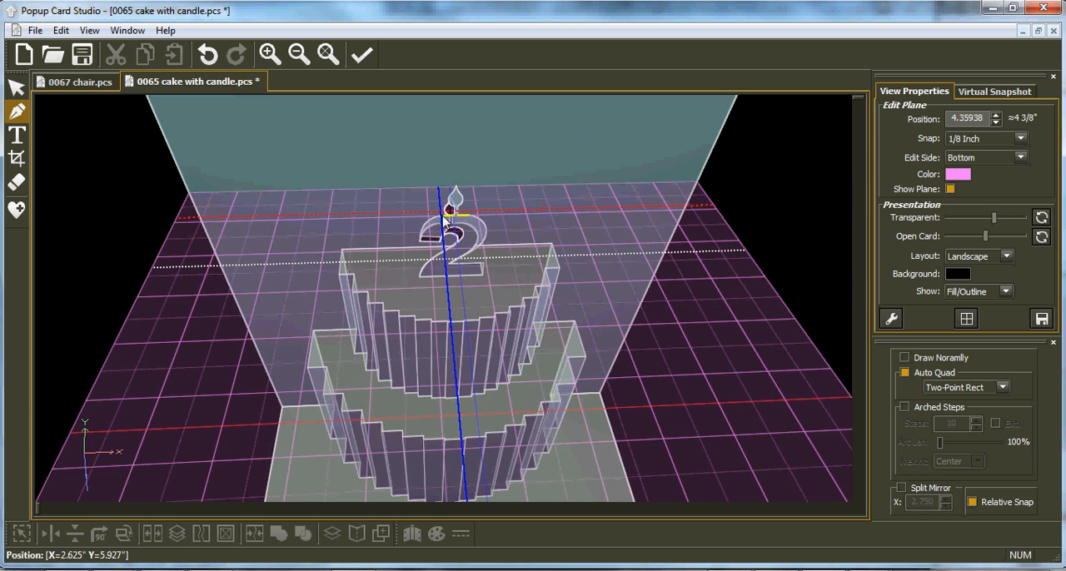
left_click_drag(439, 218, 464, 192)
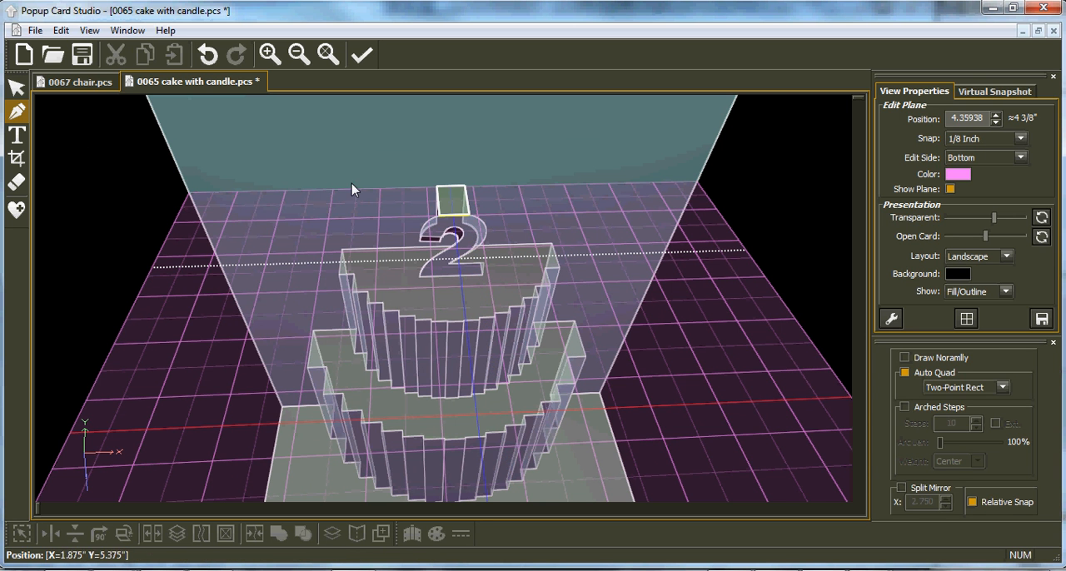
left_click(16, 90)
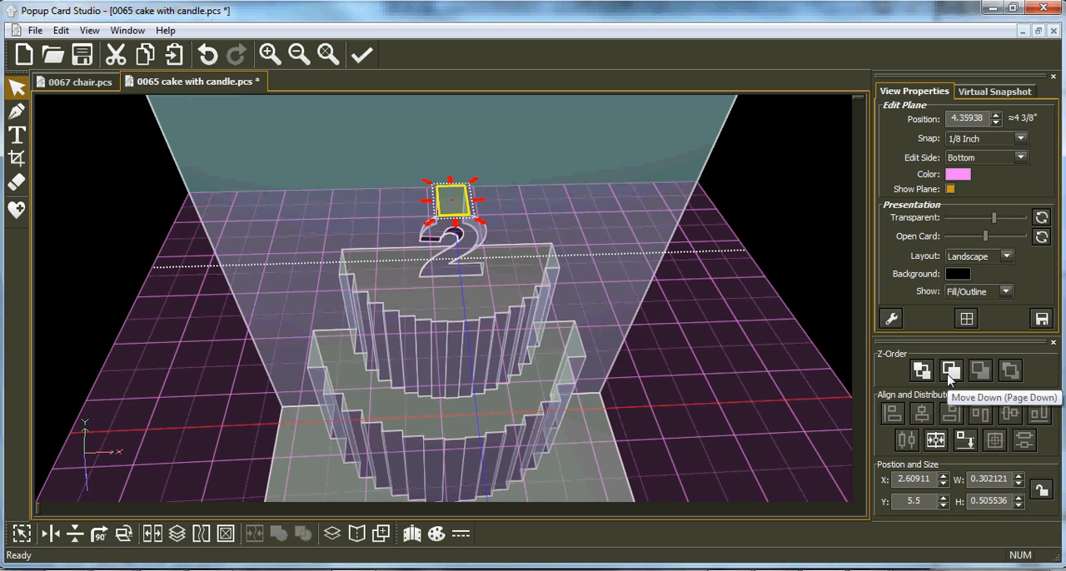
left_click(949, 377)
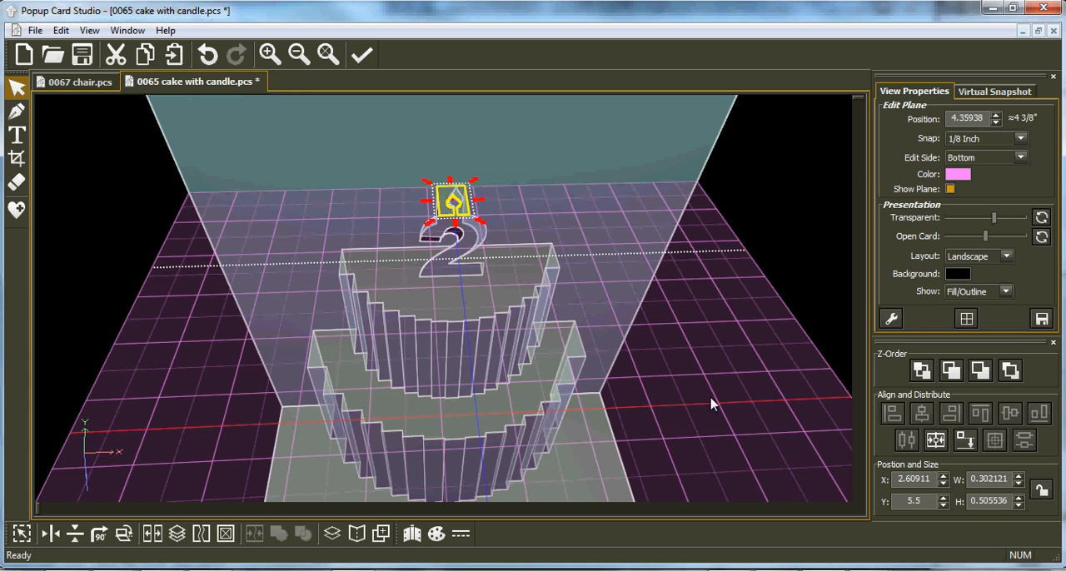
Step: Hide the edit plane and inspect the candle's support strip and both cake tiers from the side
middle_click_drag(416, 396, 430, 325)
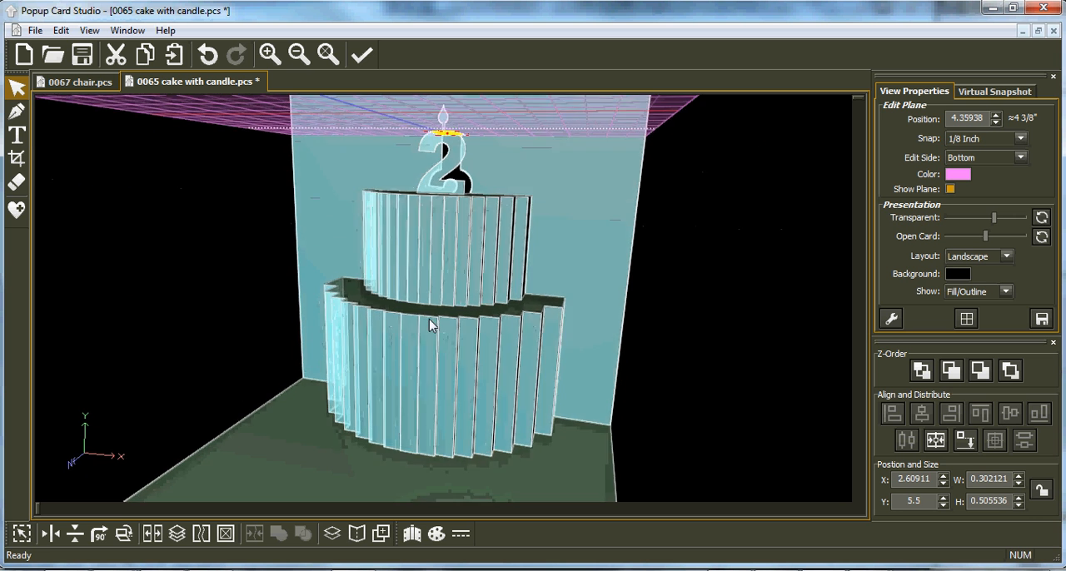
left_click(950, 190)
scroll(508, 287, "down", 1)
scroll(508, 288, "down", 2)
middle_click_drag(352, 452, 219, 434)
middle_click_drag(532, 452, 458, 430)
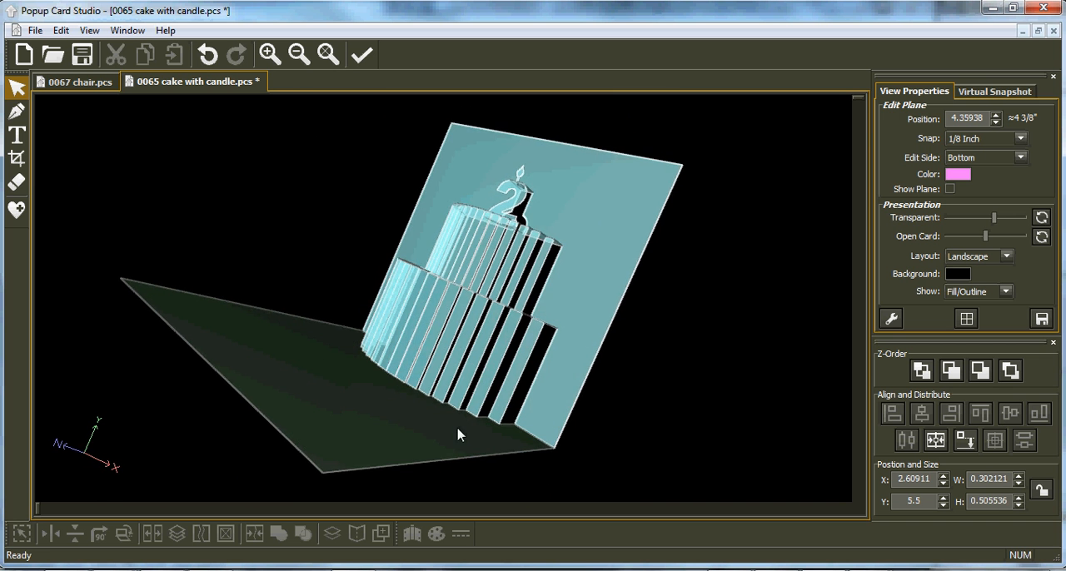
middle_click_drag(613, 256, 548, 259)
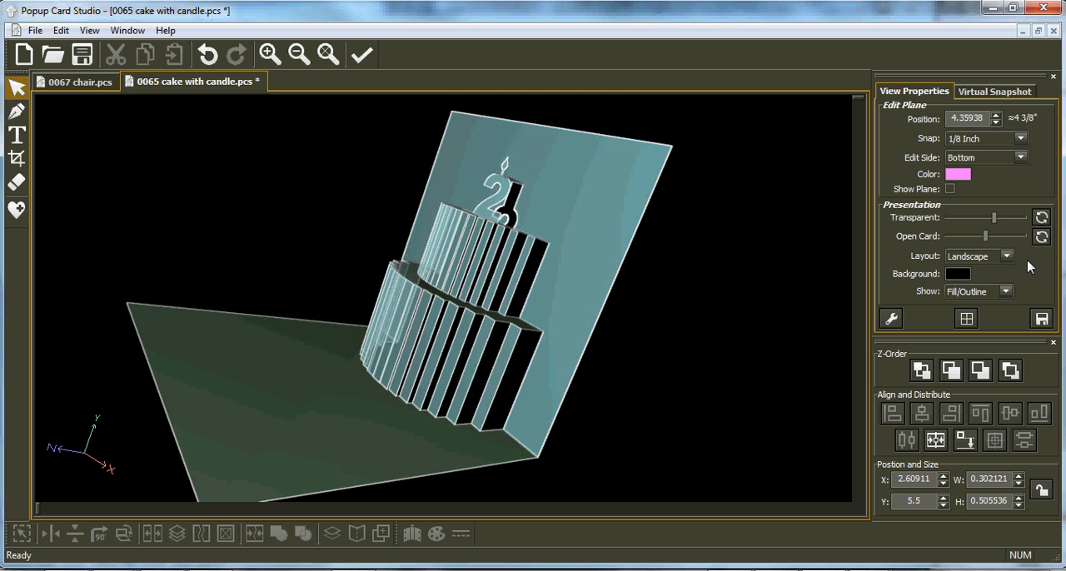
Step: Try the Open Card setting to check how the card folds, and examine the finished cake from the front
left_click_drag(986, 239, 977, 257)
left_click_drag(433, 369, 373, 368)
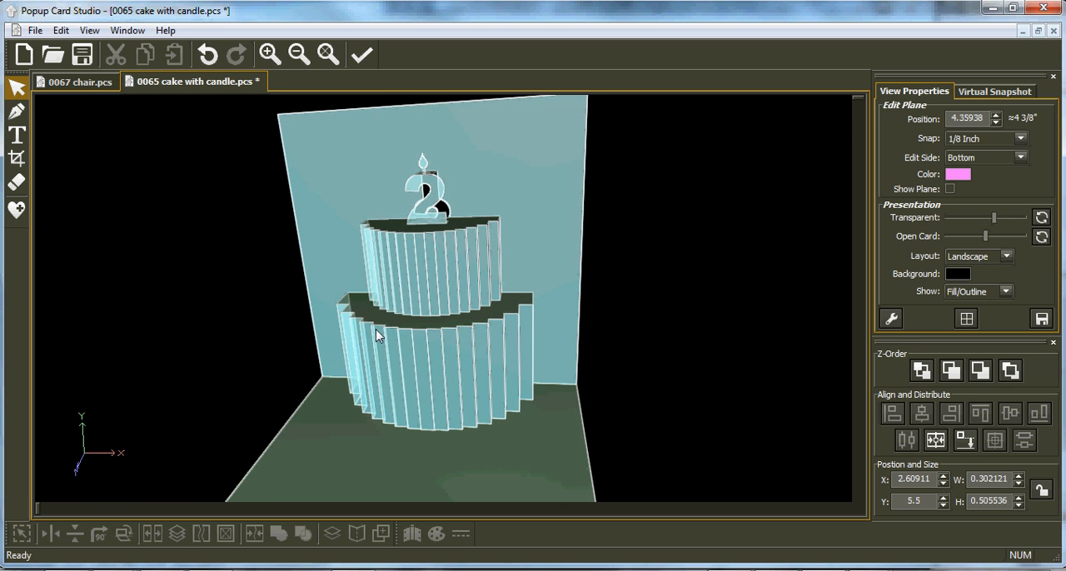
left_click_drag(340, 319, 332, 377)
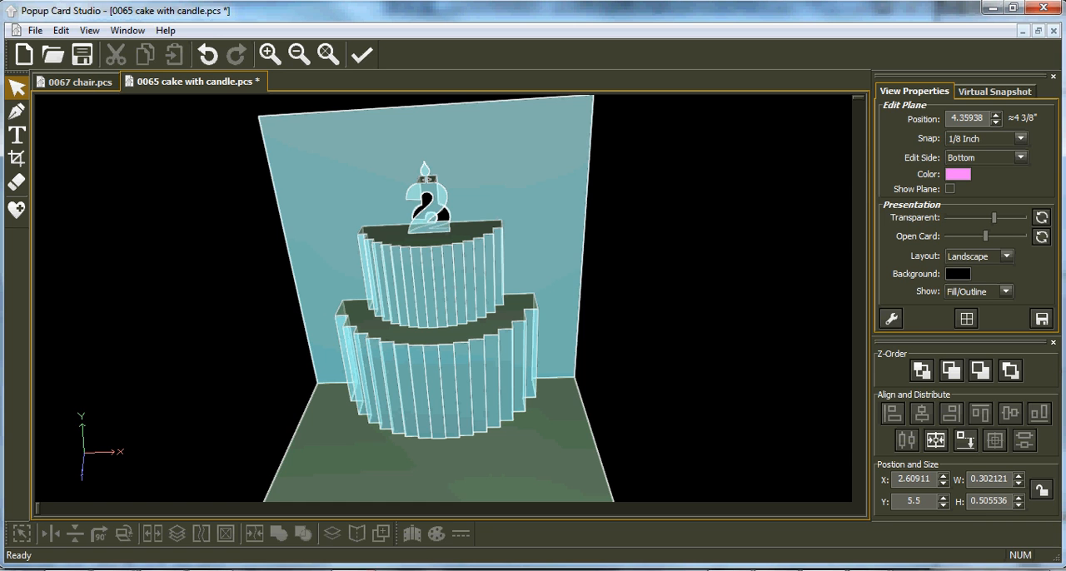
Step: Switch to IrfanView and show the Popup Card Studio banner followed by the closing website picture
left_click(375, 545)
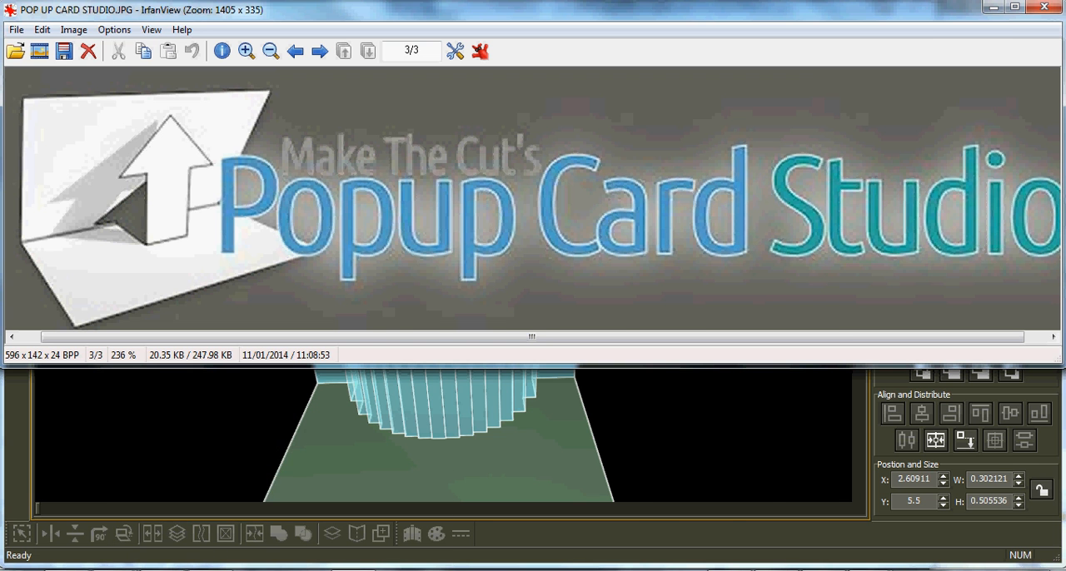
key("alt+Tab")
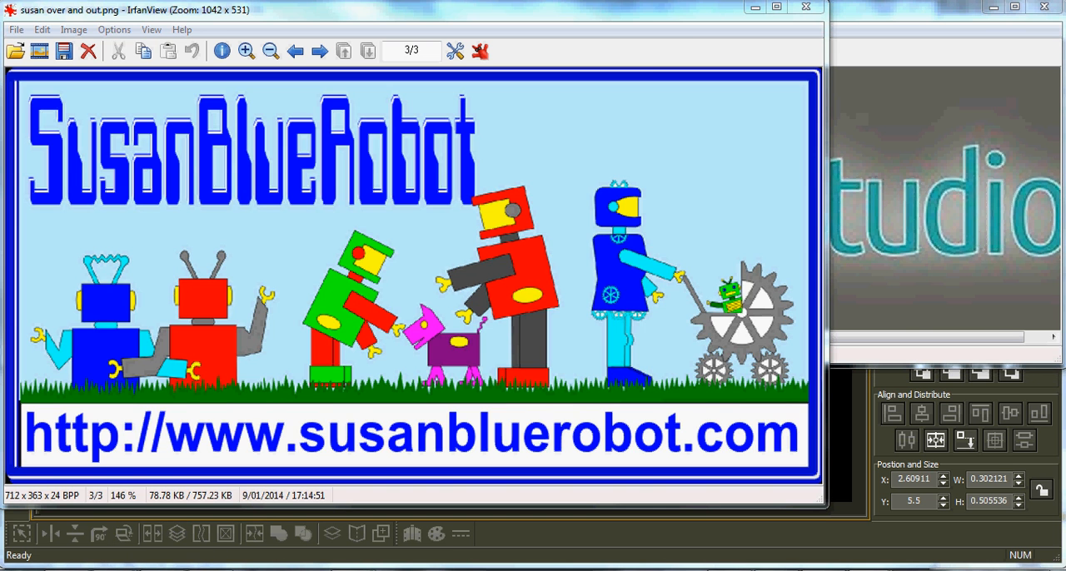